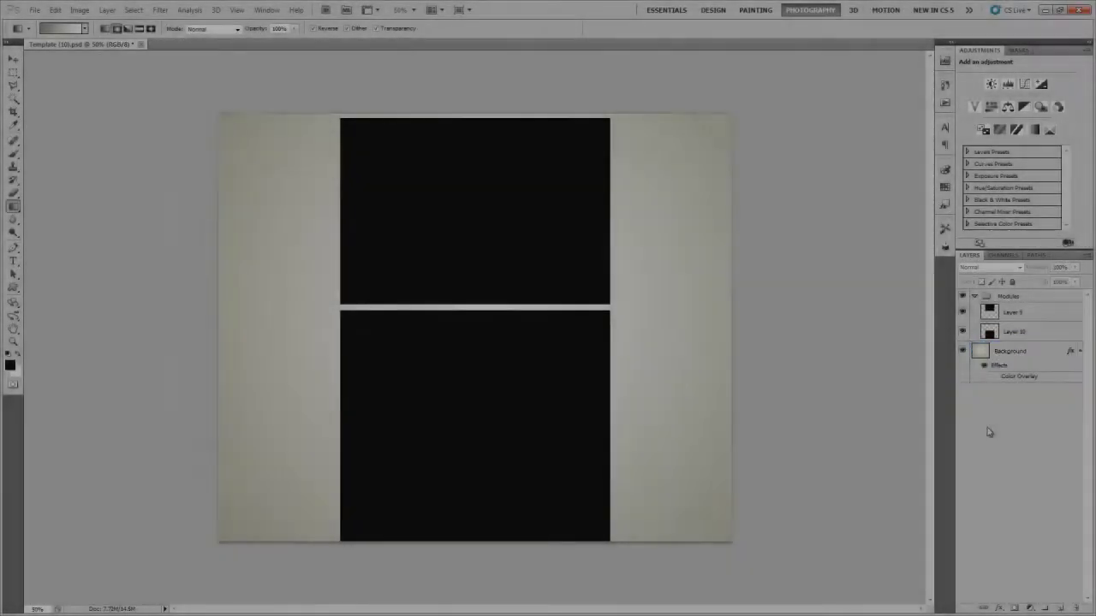
Step: On a new layer, draw a curved Pen path at the top-left corner and fill it black
key(p)
key(ctrl+shift+alt+n)
key(ctrl+plus)
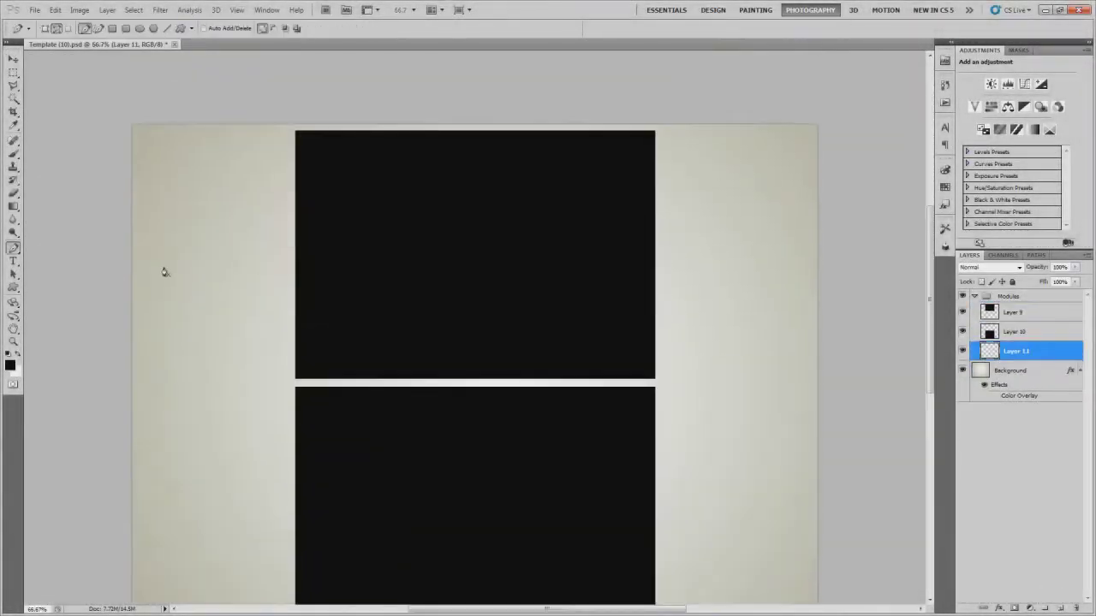
drag(157, 107, 28, 77)
right_click(361, 419)
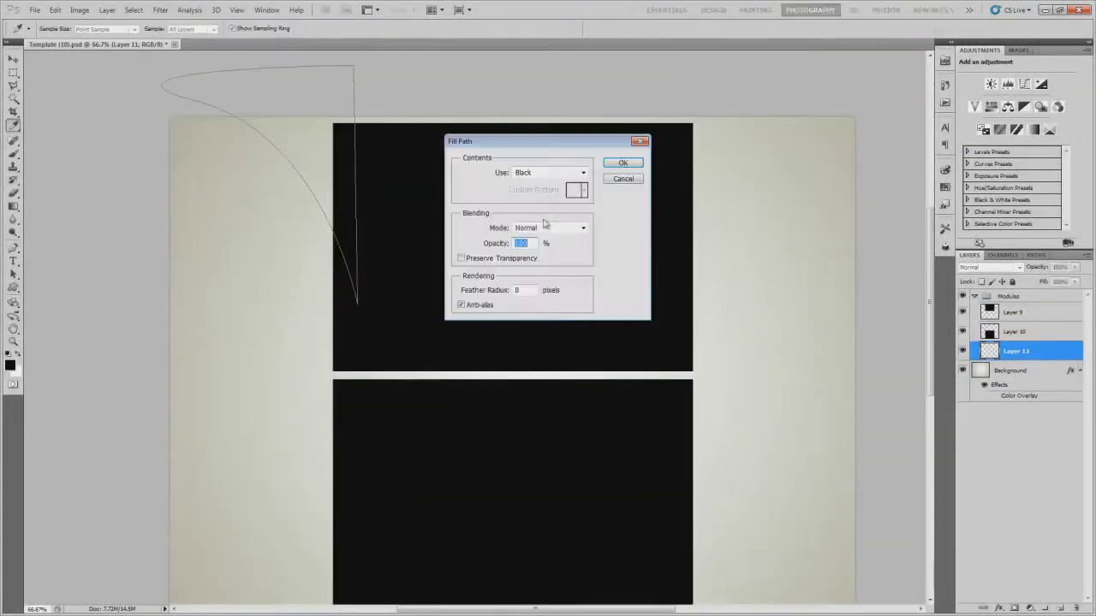
key(Return)
Step: Apply a chrome style from the Styles panel to the curve shape
click(945, 204)
click(916, 199)
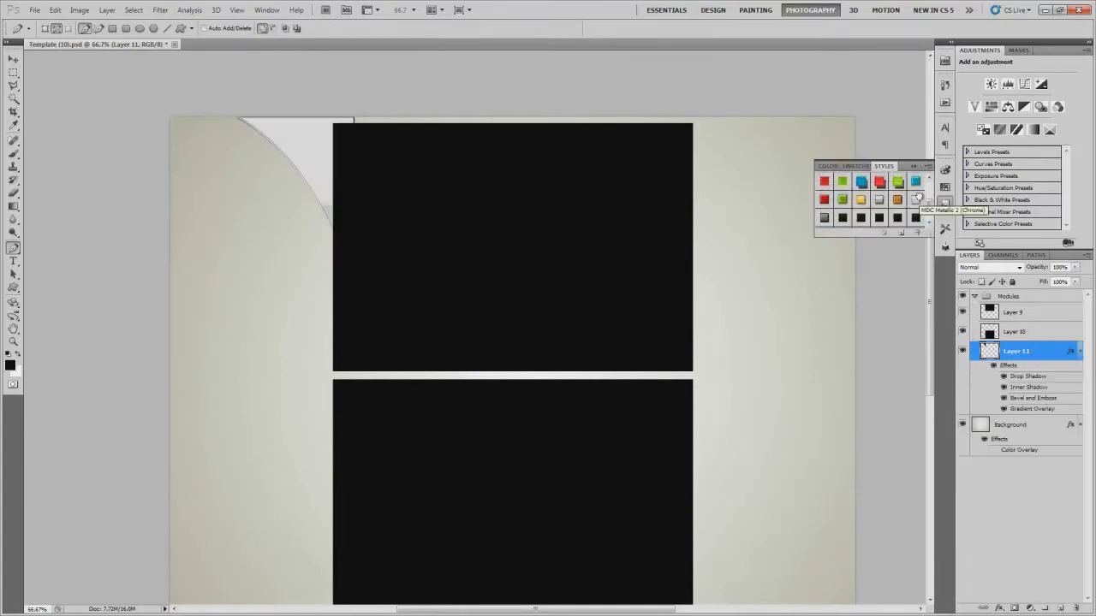
double_click(1032, 398)
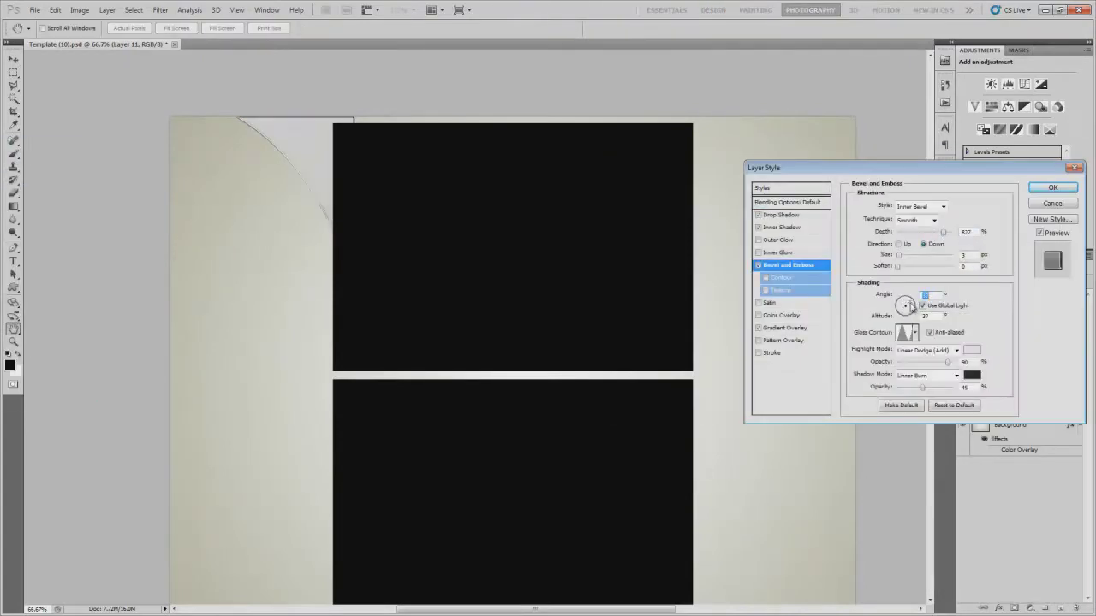
key(Return)
Step: Review the curve's pattern overlay and drop shadow effects, then apply them
double_click(1038, 353)
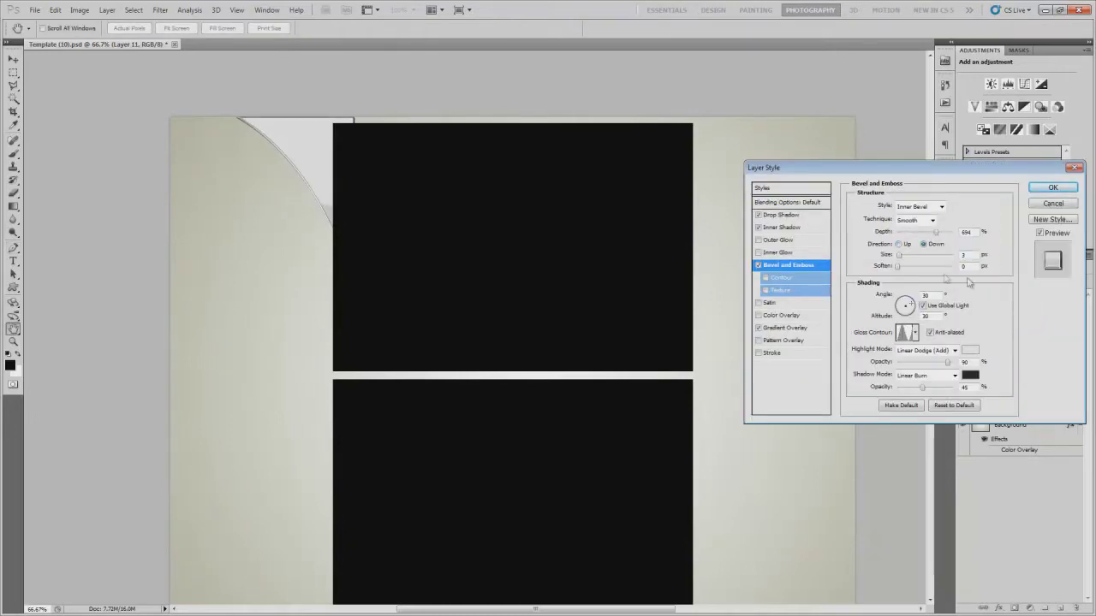
click(786, 340)
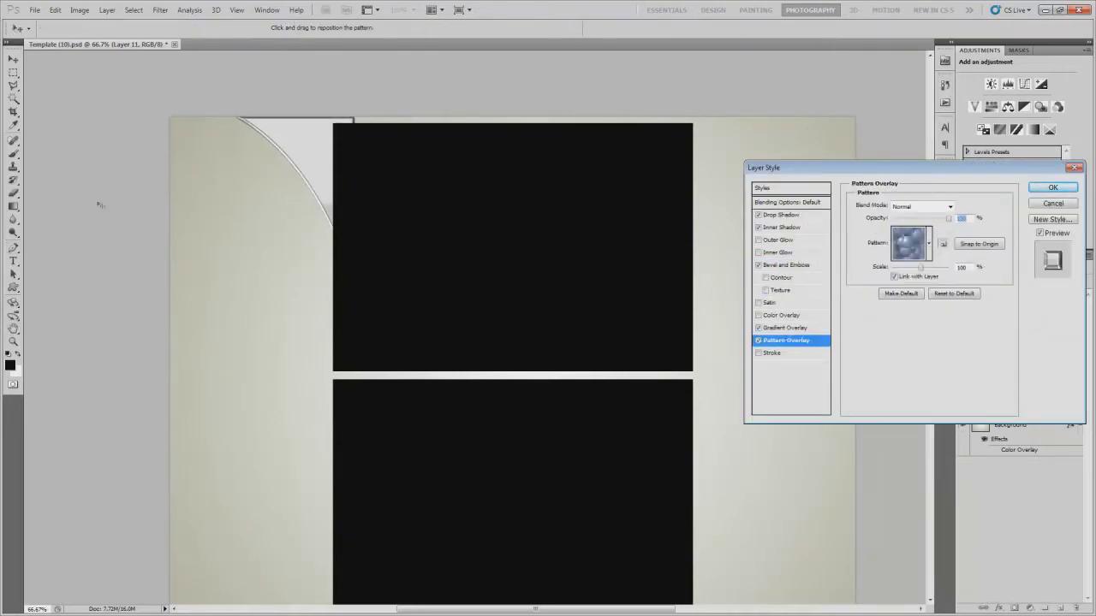
click(928, 243)
click(973, 275)
click(1014, 384)
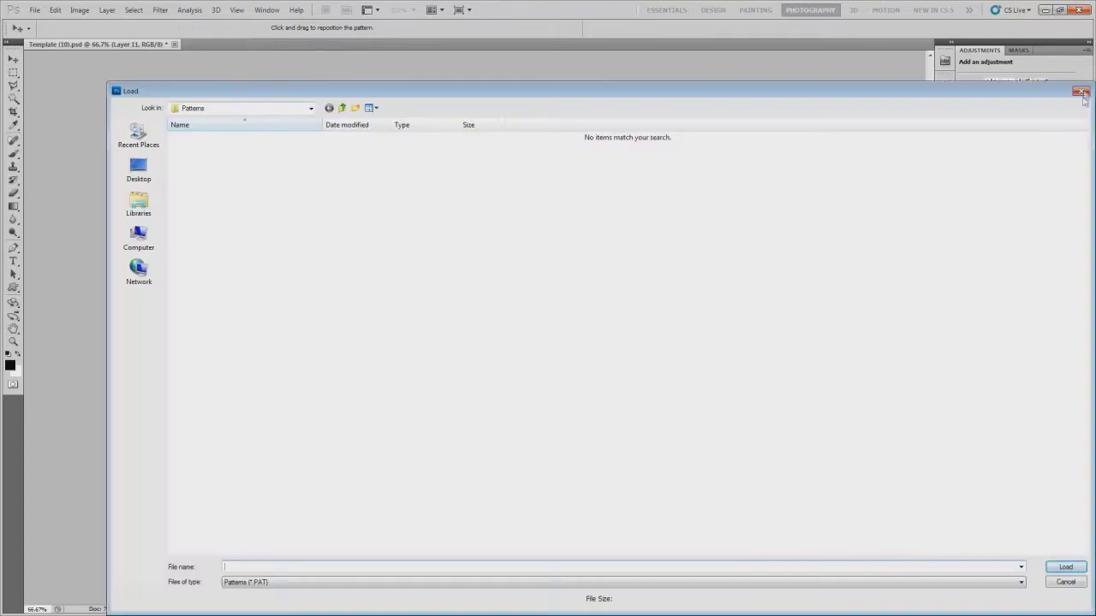
click(1080, 91)
key(Escape)
key(Escape)
double_click(1038, 353)
click(782, 215)
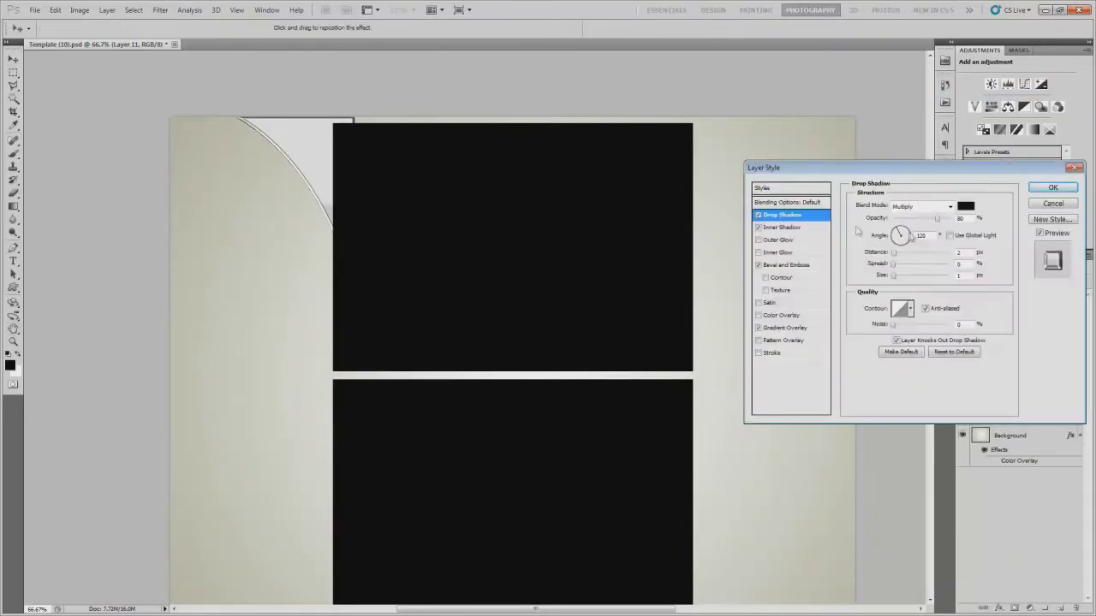
click(1052, 187)
Step: Duplicate the chrome curve, flip it horizontally, and move it to the panel's top-right
key(ctrl+j)
click(55, 9)
click(248, 257)
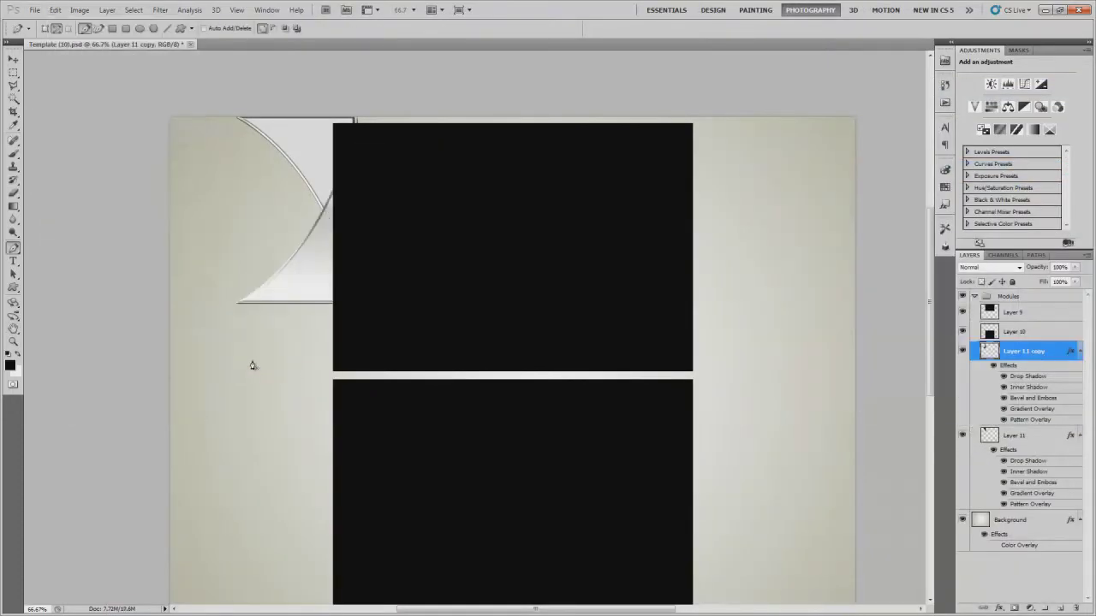
key(p)
key(v)
mouse_move(284, 171)
mouse_down()
mouse_move(716, 171)
mouse_move(704, 176)
mouse_up()
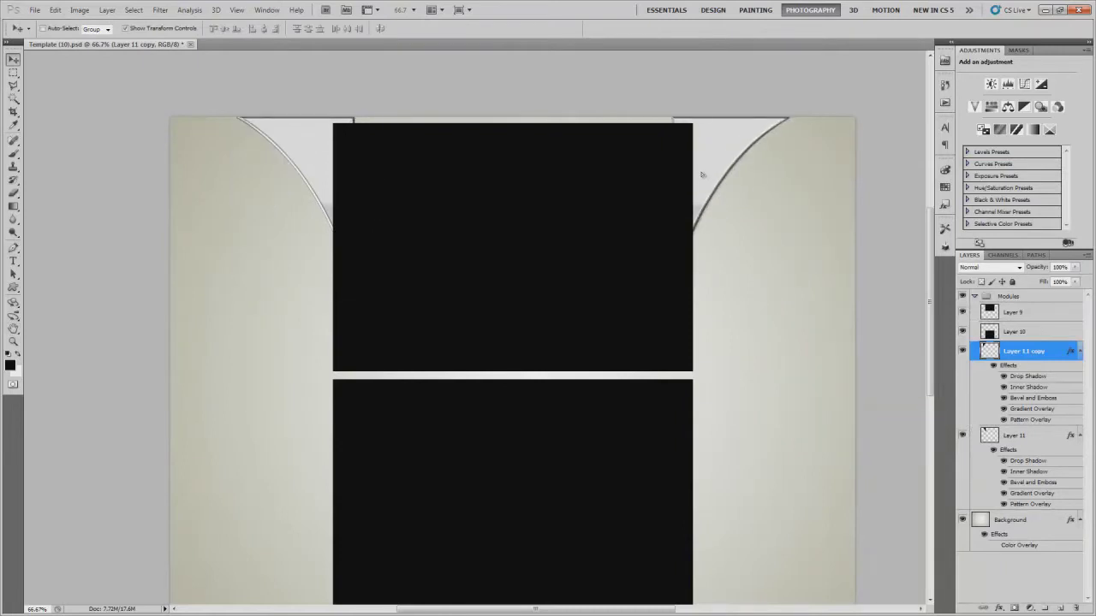
Step: Merge both curve layers into one layer, then select the top black panel's layer
click(1046, 587)
click(1023, 351)
shift+click(1019, 435)
key(ctrl+e)
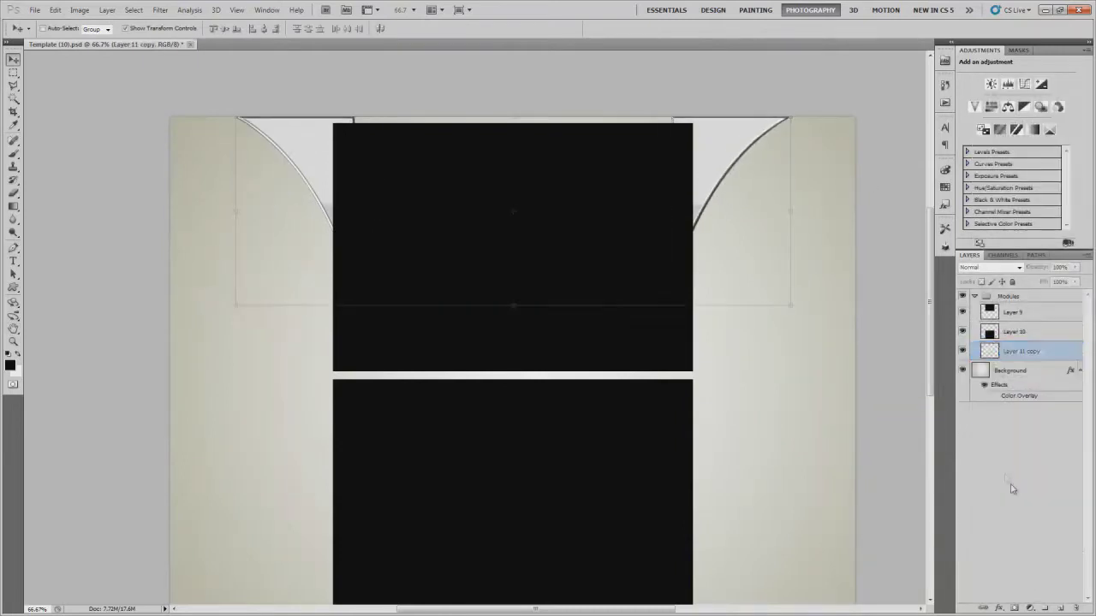
click(1013, 312)
double_click(1040, 312)
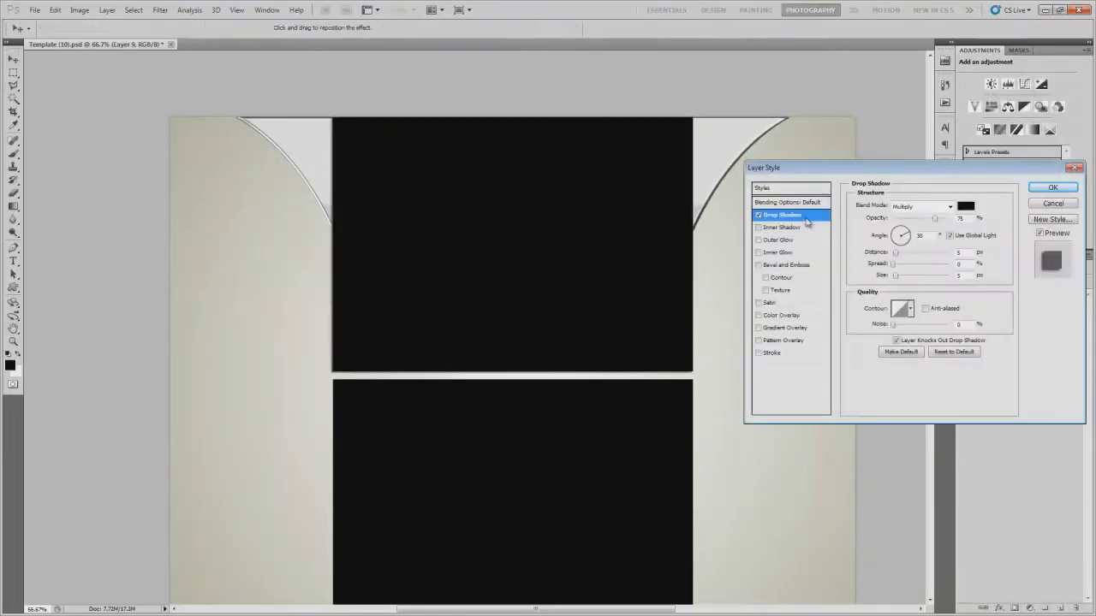
Step: Give the top panel a 120° drop shadow with Use Global Light turned off
click(758, 214)
click(757, 240)
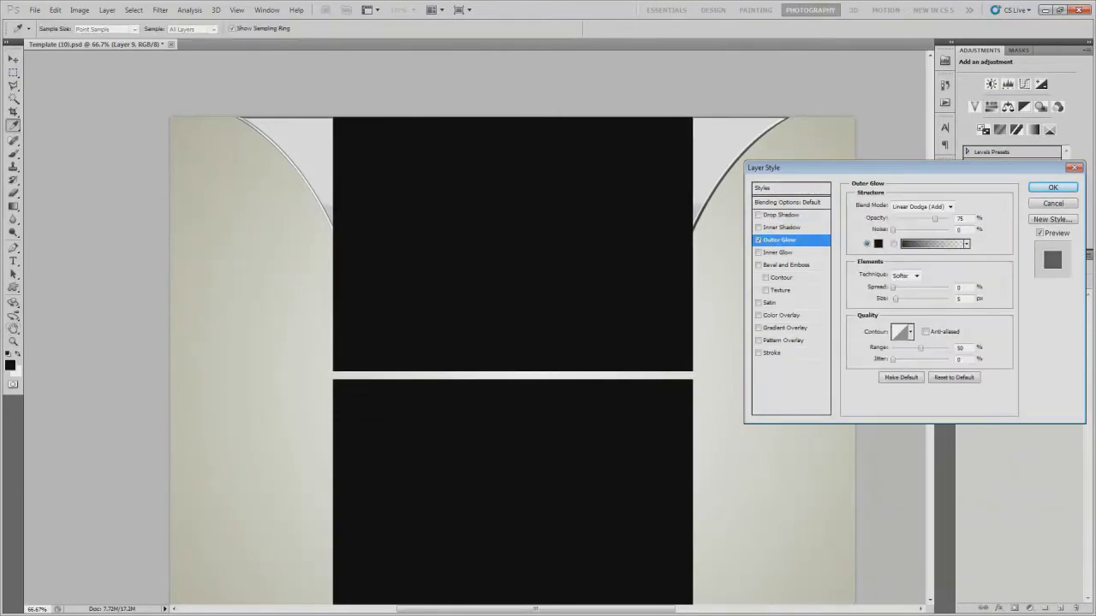
key(Tab)
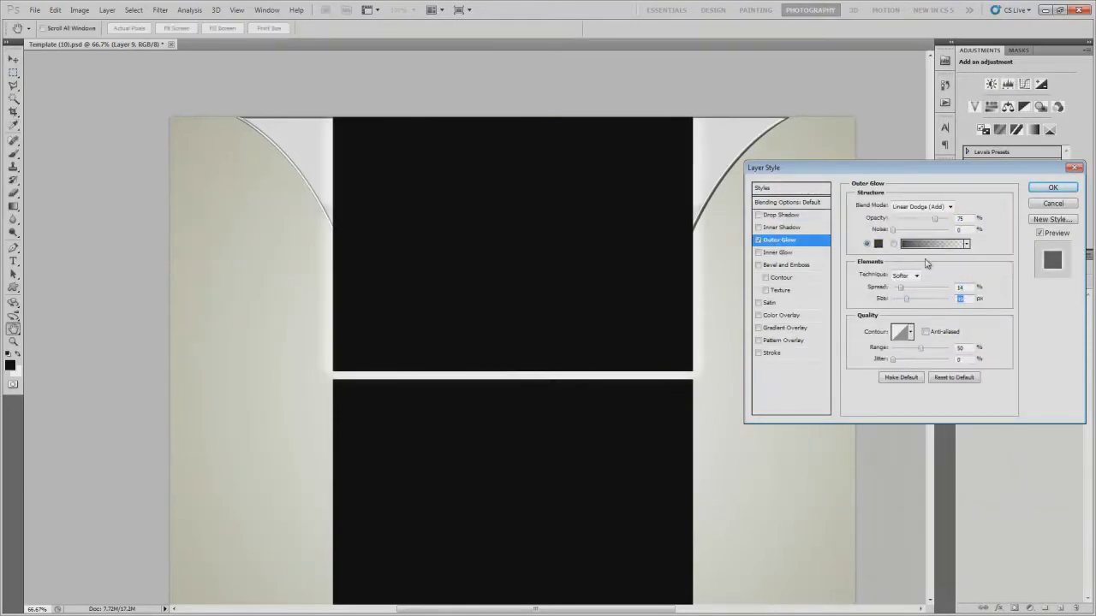
key(Escape)
double_click(1040, 311)
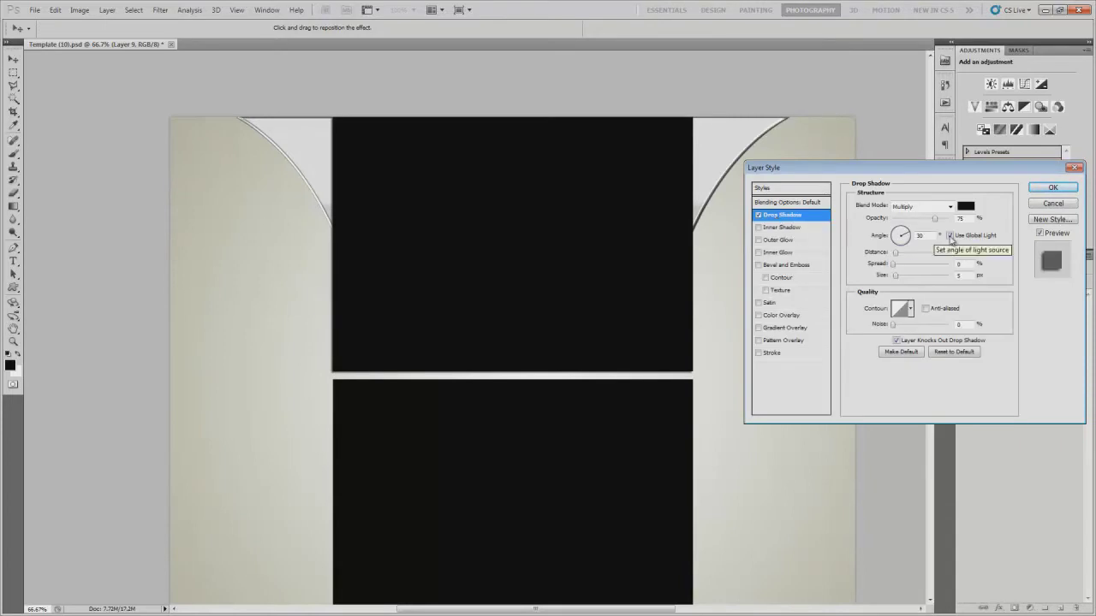
click(950, 237)
key(Return)
Step: Duplicate the shadowed panel layer and add a new empty layer
key(ctrl+j)
double_click(1040, 311)
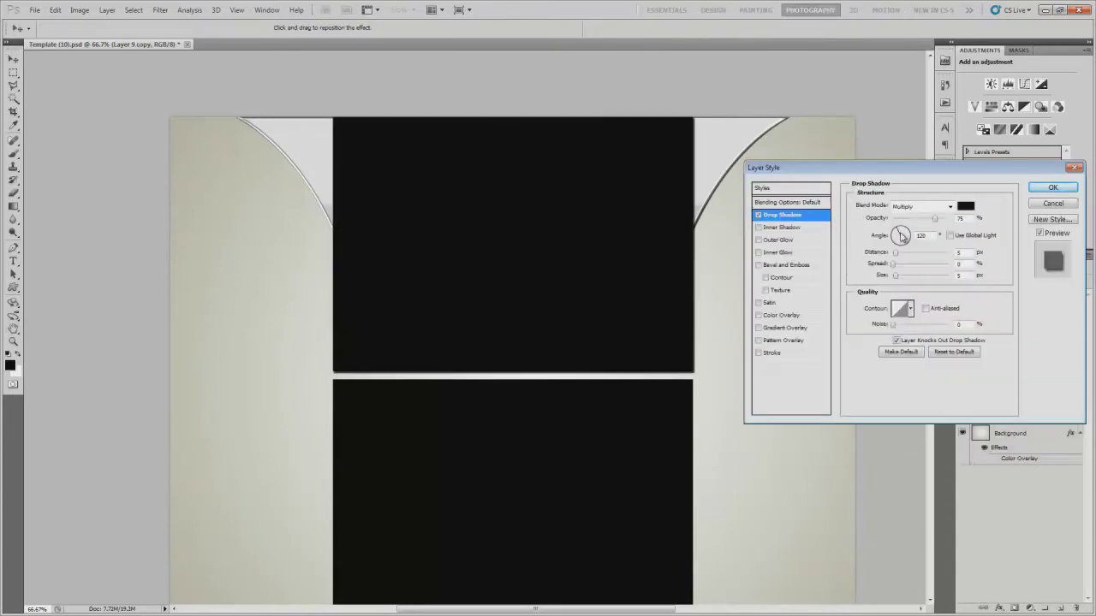
key(Return)
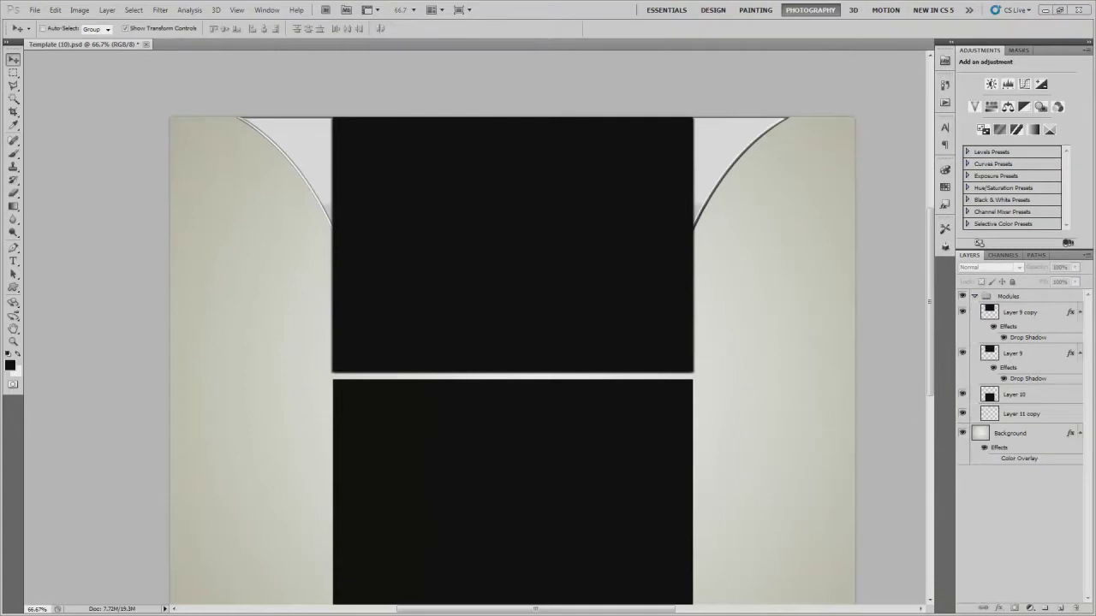
key(ctrl+shift+alt+n)
Step: Draw and fill a thinner strip along the curves' inner edge and transform it
key(p)
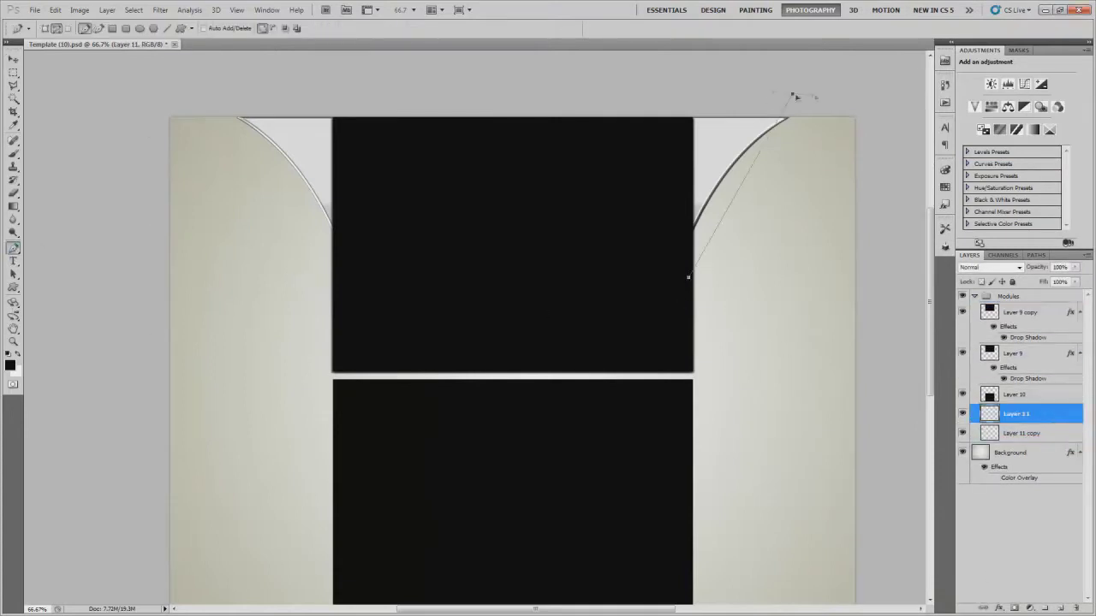
right_click(677, 305)
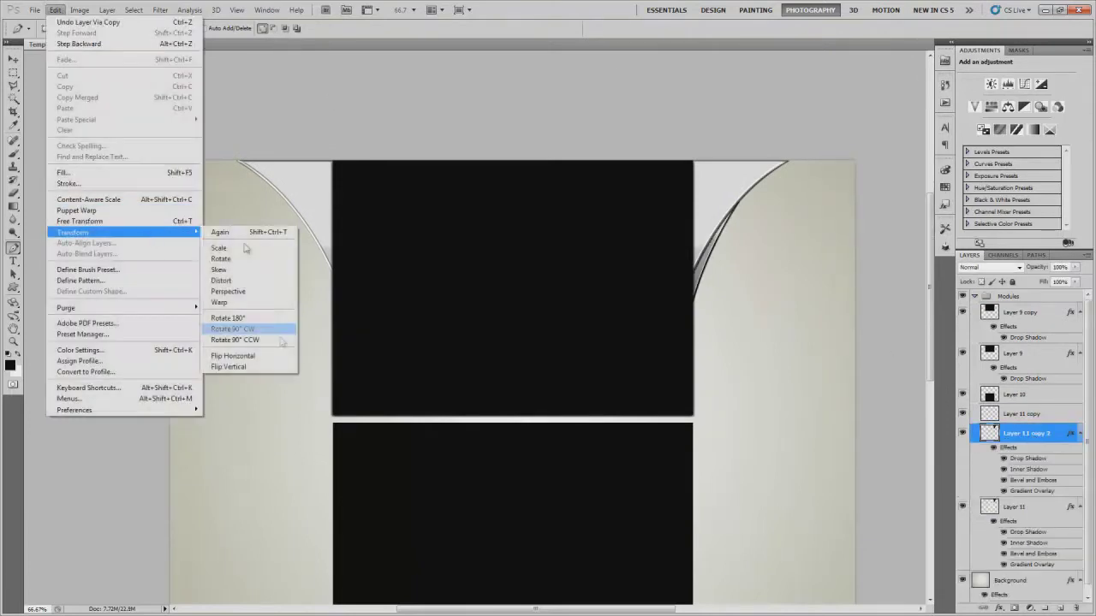
click(280, 339)
key(v)
Step: Add a horizontal guide near the top and review the strip's Bevel and Emboss settings
click(236, 9)
click(274, 215)
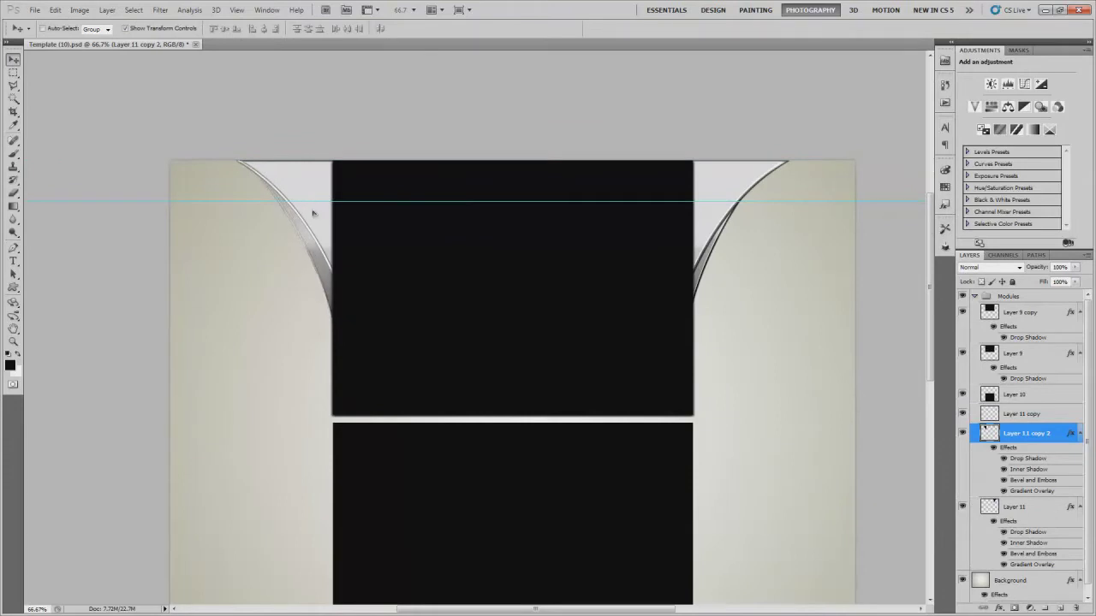
right_click(1041, 433)
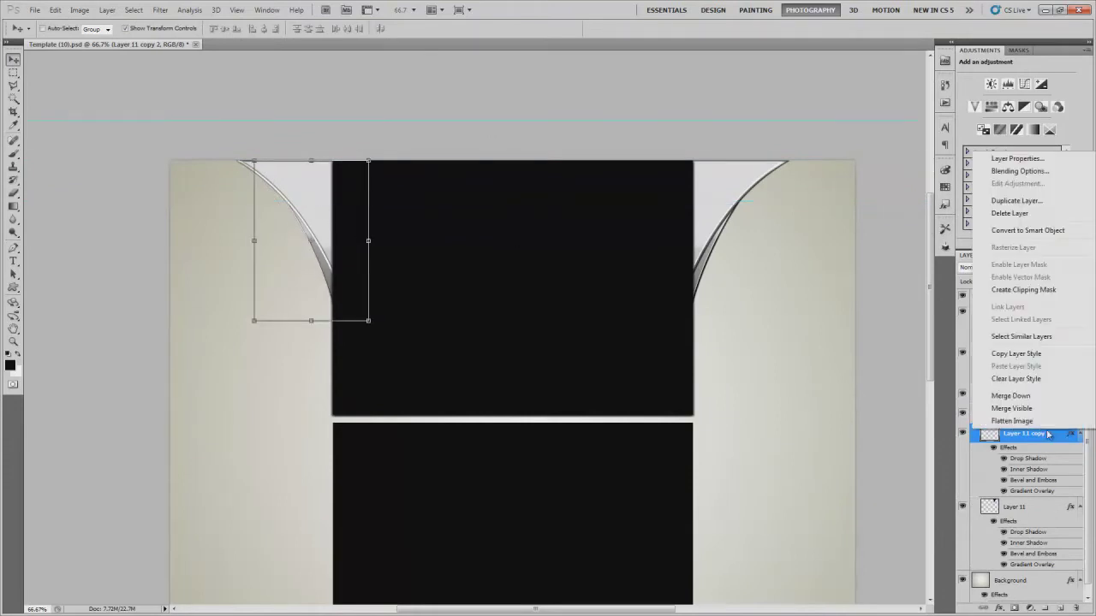
click(1010, 168)
click(789, 265)
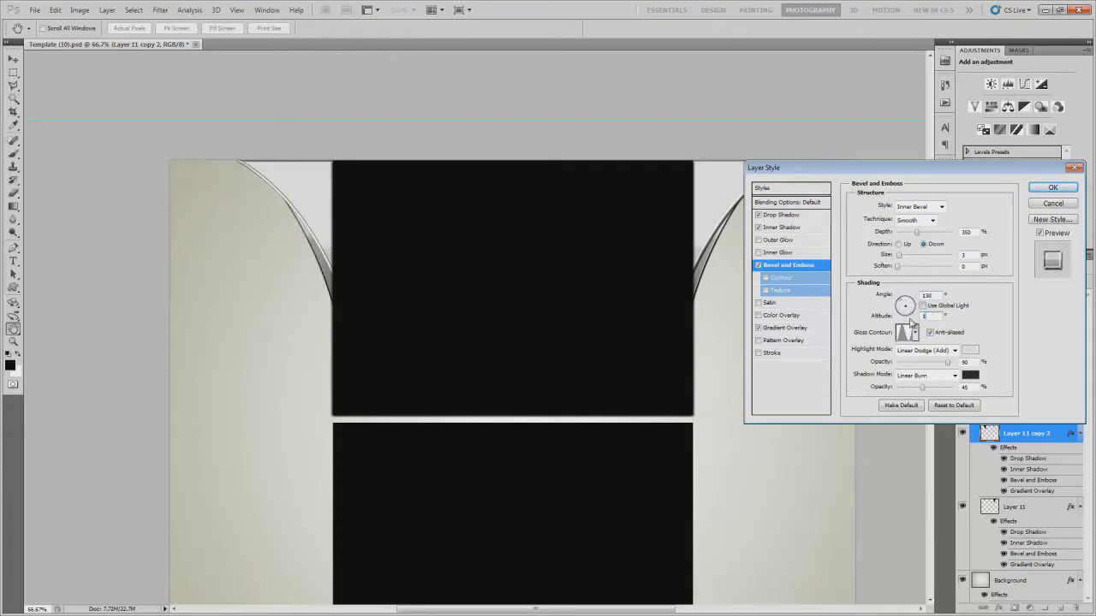
key(Escape)
Step: Start a new curved path on the guide and try a metal style on the strip, then undo it
key(p)
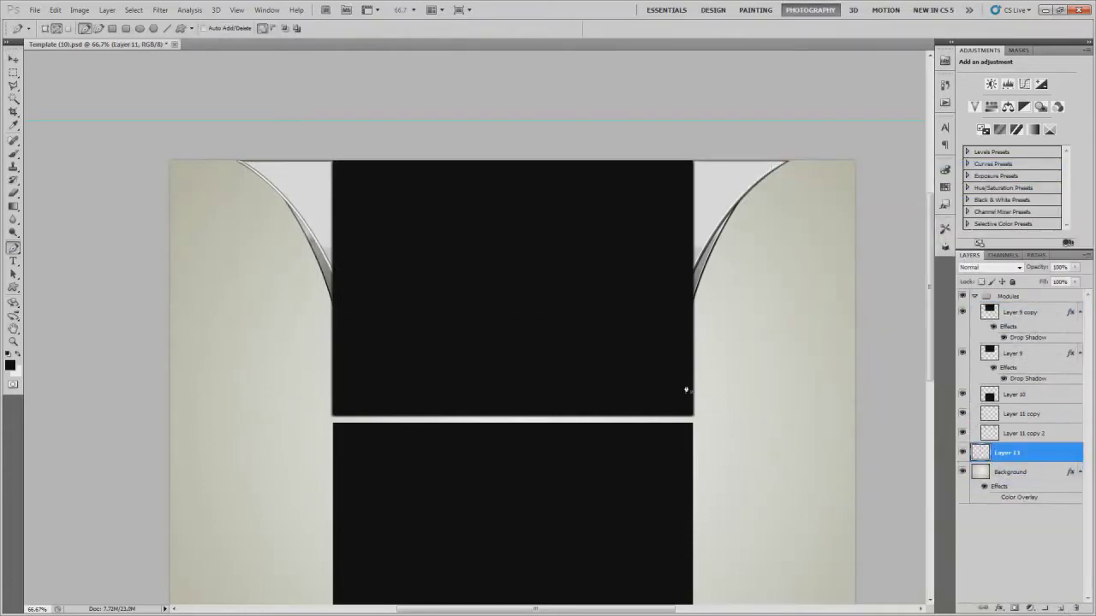
drag(761, 120, 849, 107)
scroll(849, 106, up, 3)
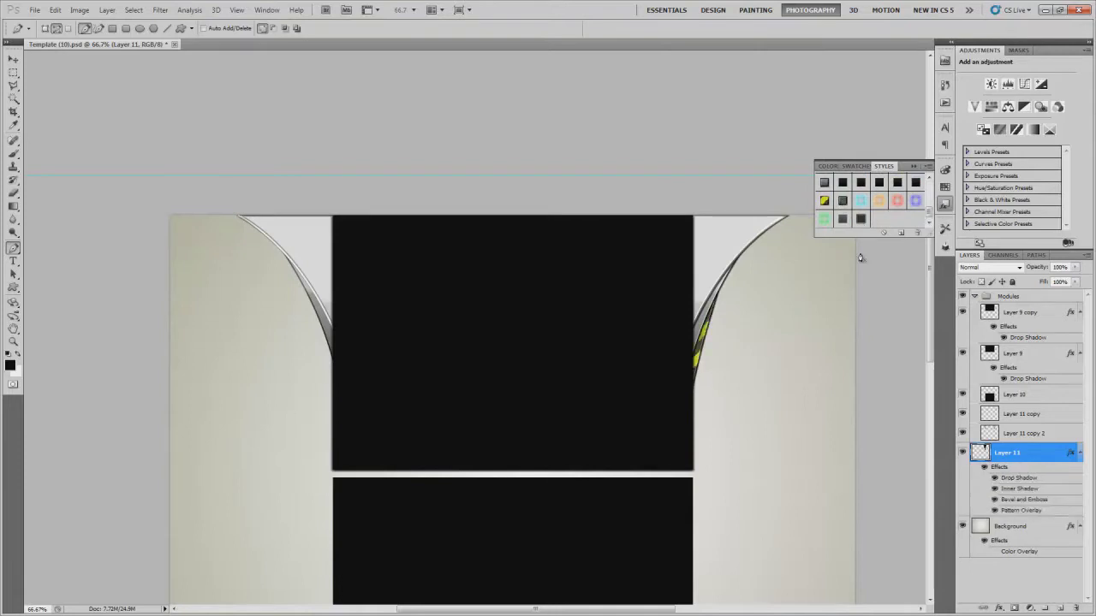
click(1019, 437)
click(862, 219)
key(ctrl+z)
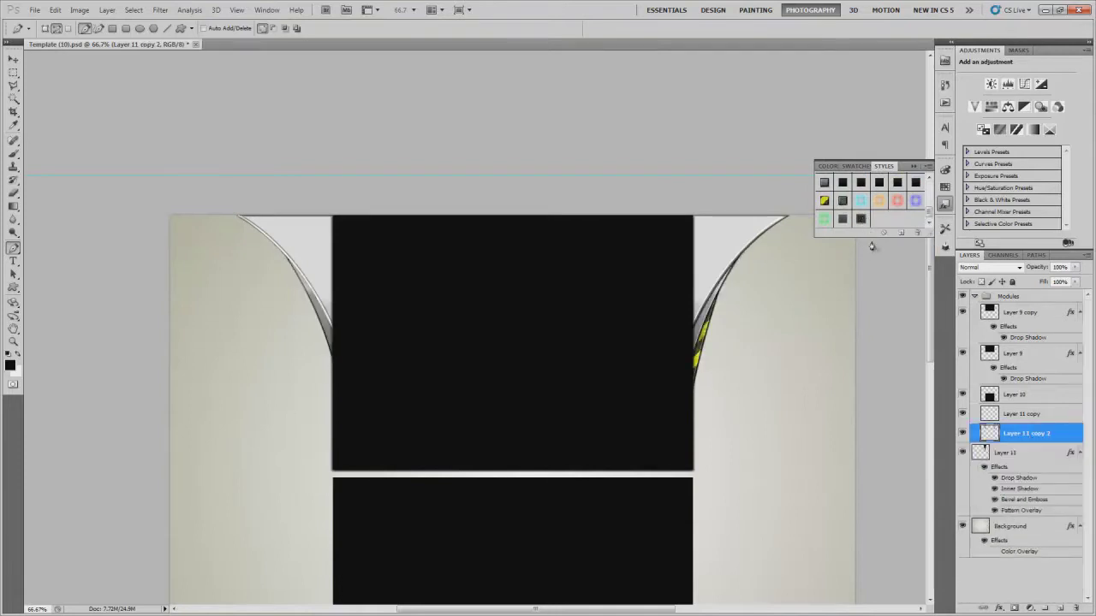
Step: Duplicate the hazard-stripe layer, flip it horizontally, and fit it along the left arc
key(ctrl+j)
click(55, 9)
mouse_move(77, 355)
click(233, 355)
key(v)
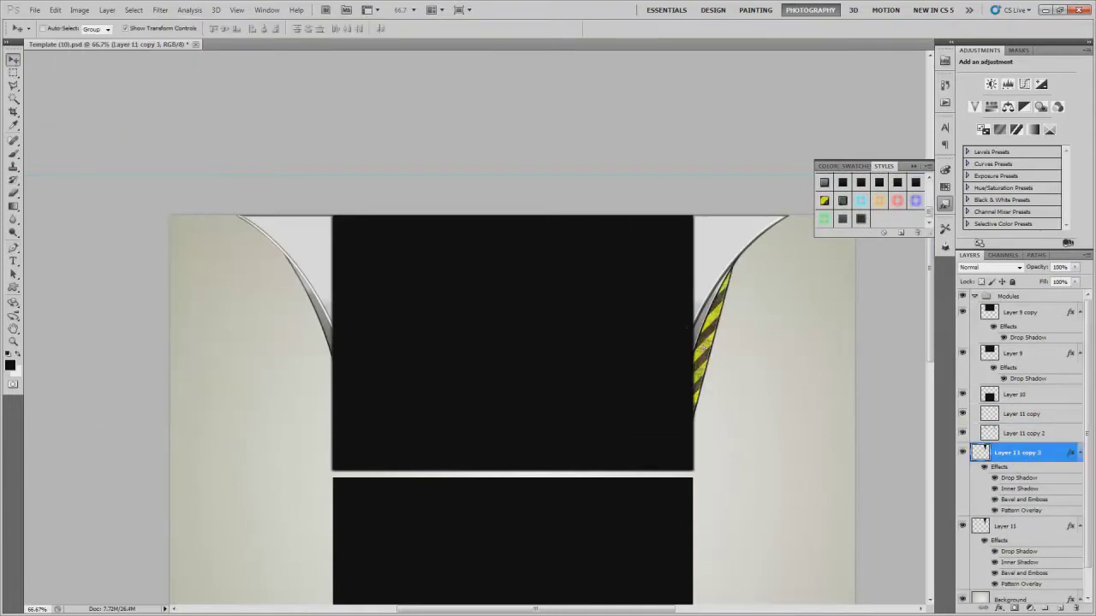
drag(753, 381, 366, 381)
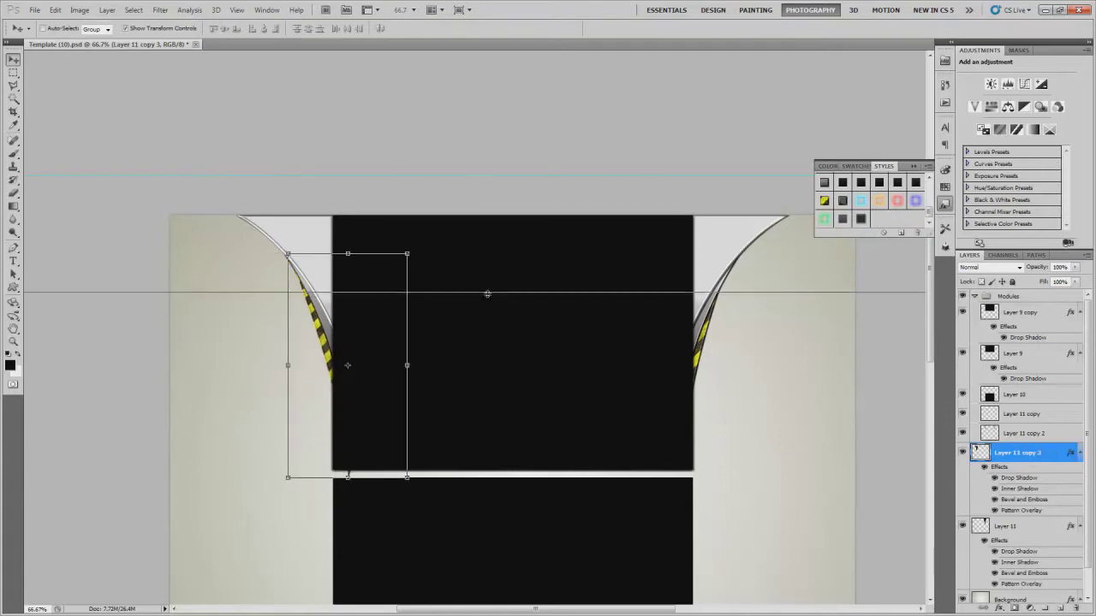
drag(351, 475, 341, 468)
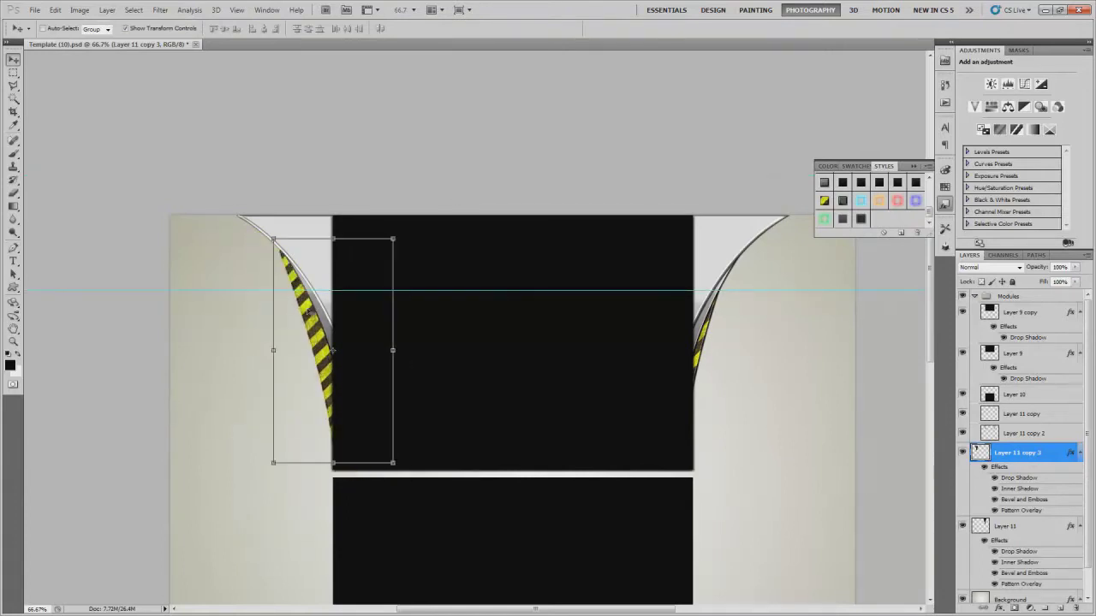
click(1016, 527)
ctrl+click(318, 345)
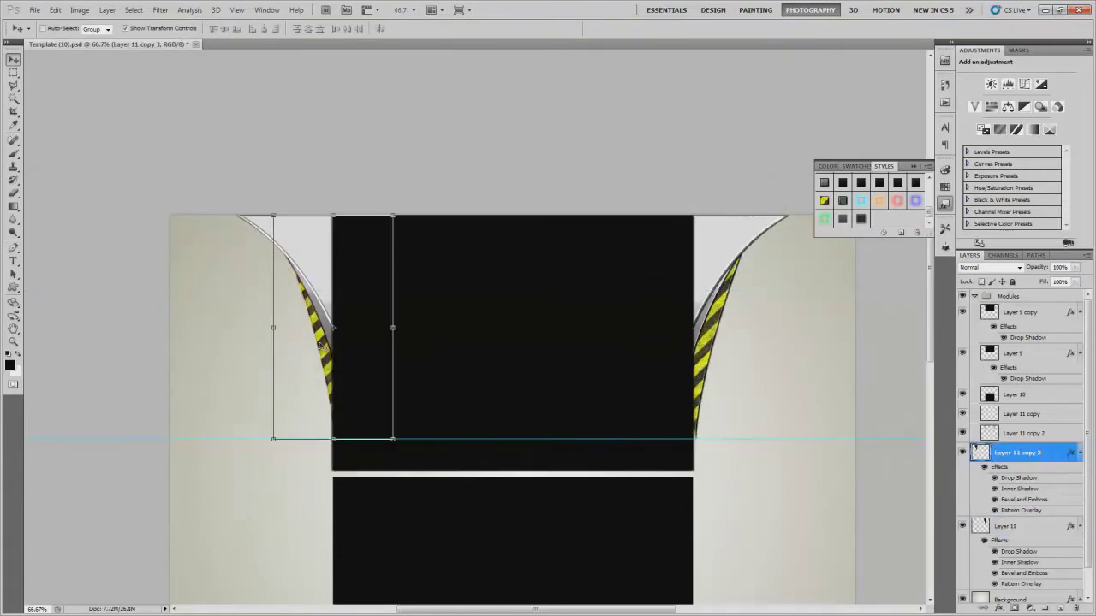
click(1034, 525)
Step: Review Layer 11 copy 3's bevel, inner shadow and drop shadow effects, then click OK
double_click(1038, 453)
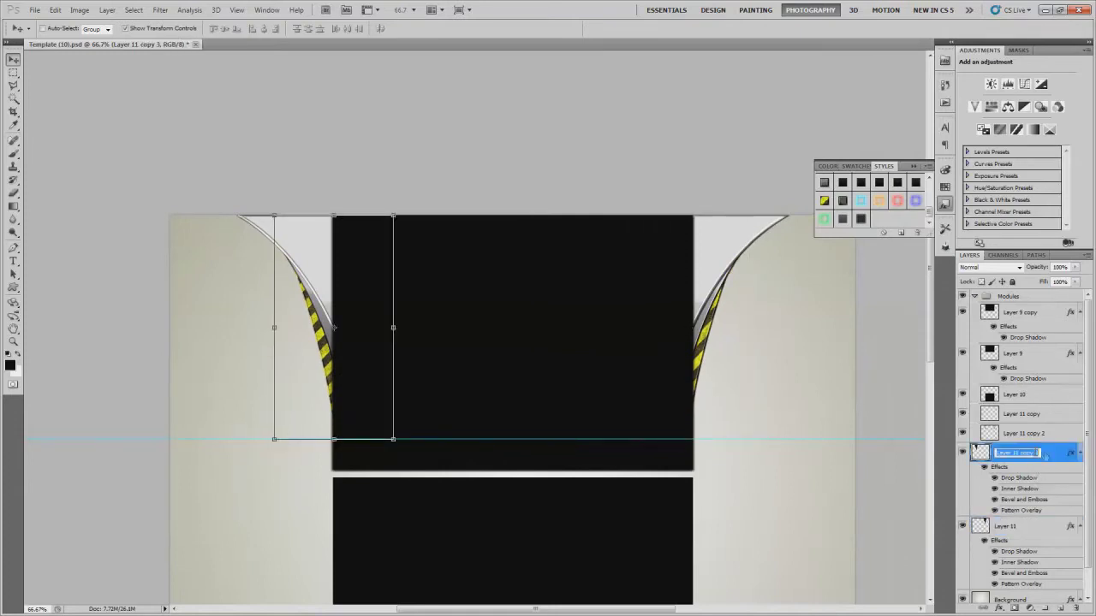
double_click(1046, 455)
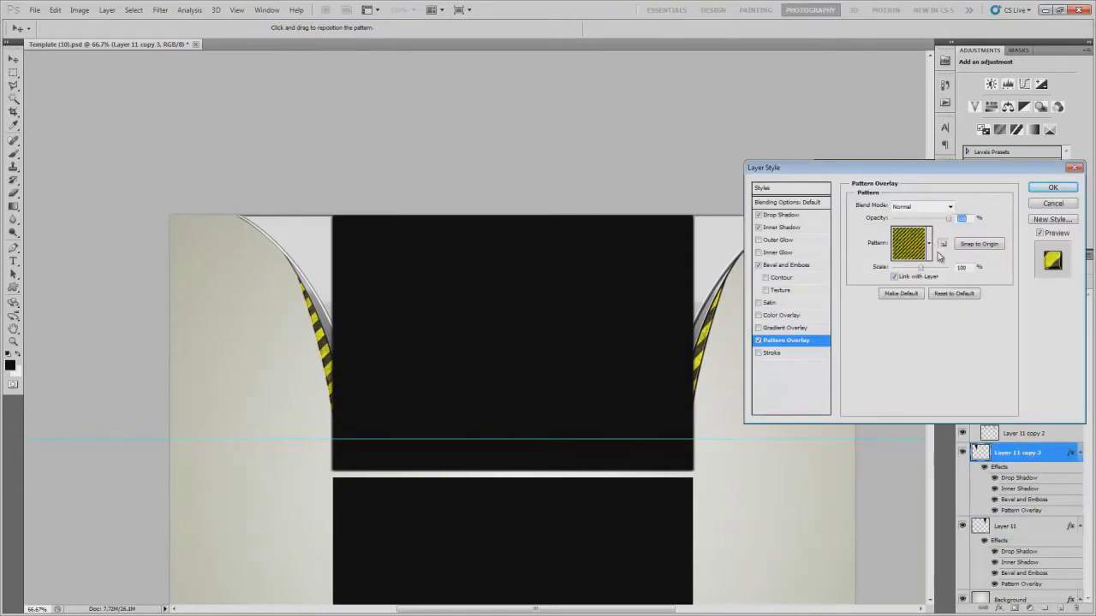
click(793, 266)
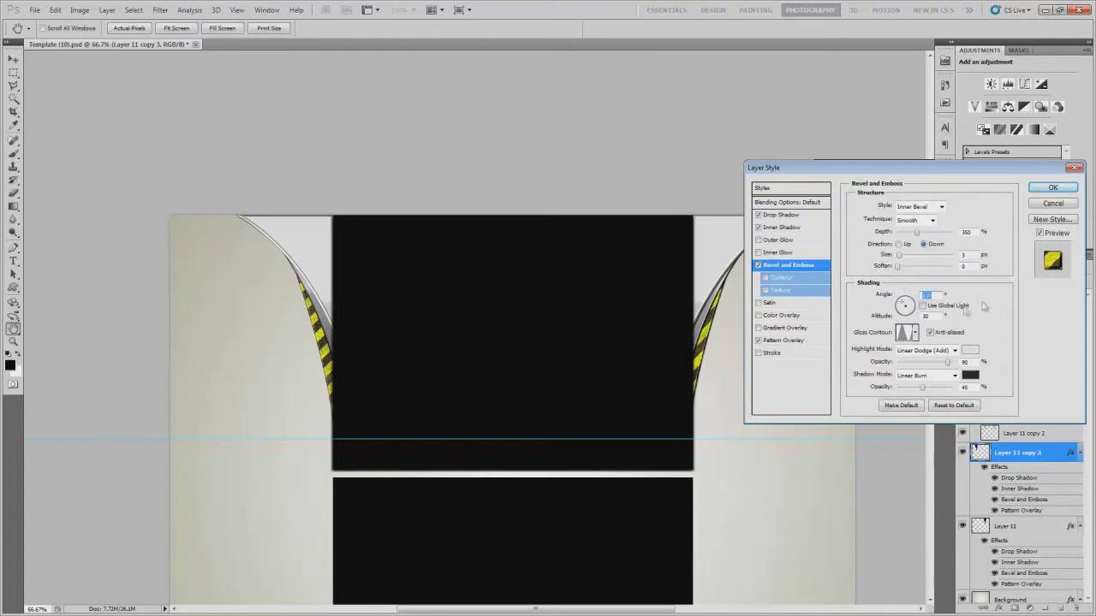
click(785, 228)
click(781, 215)
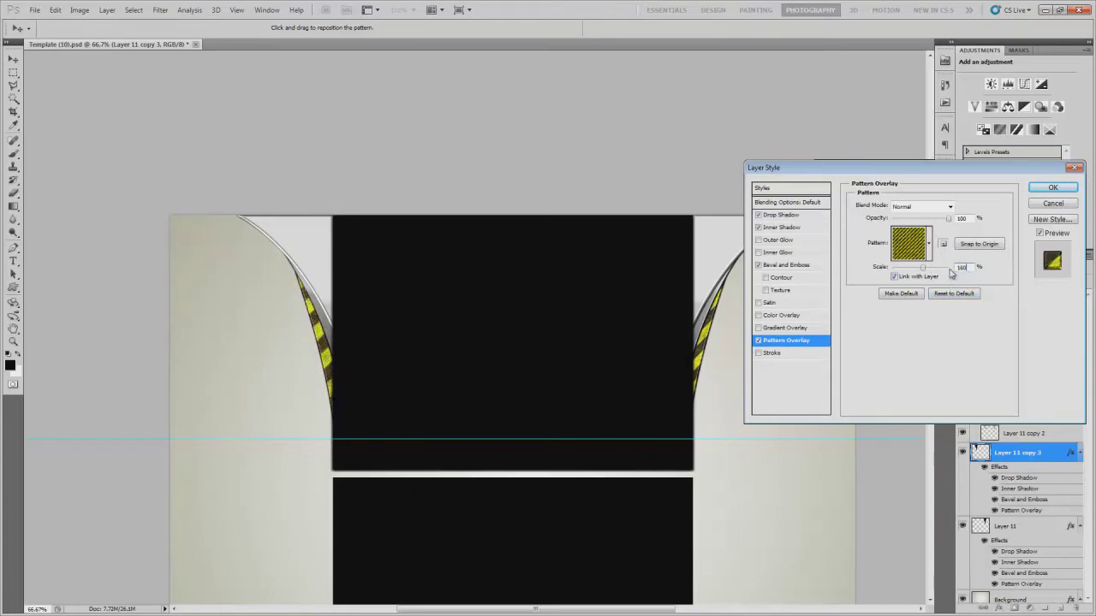
click(1053, 187)
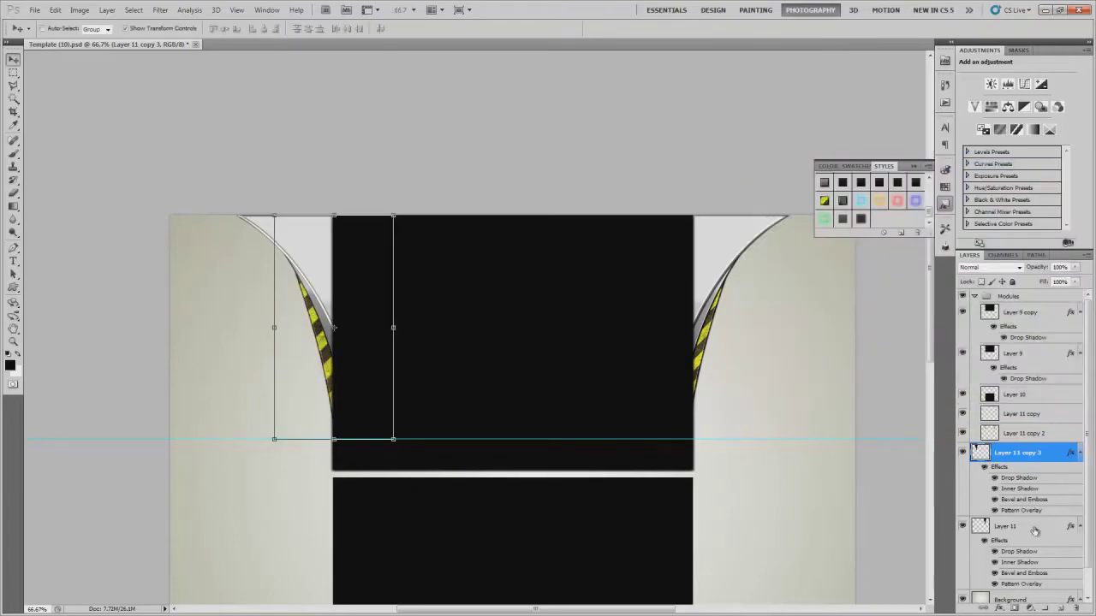
Step: Give Layer 11 copy 2 a drop shadow using the 30° global light angle
scroll(514, 342, down, 3)
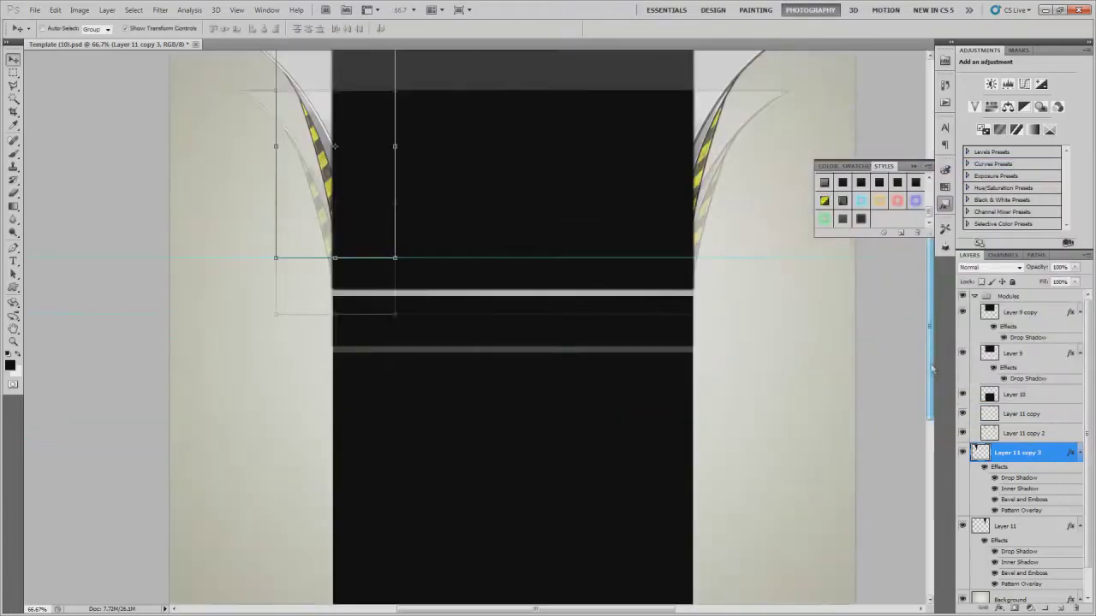
right_click(318, 197)
click(377, 226)
double_click(1038, 433)
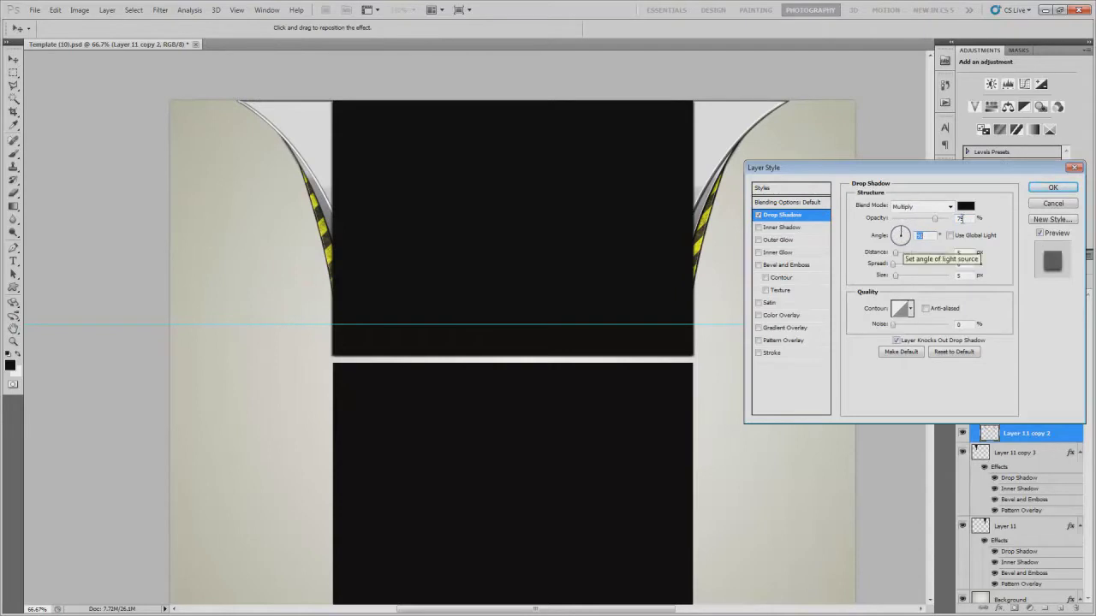
click(949, 235)
key(Return)
Step: Apply the same drop shadow to Layer 11 copy 3 and commit the placed hex-mesh texture
click(1019, 479)
click(945, 204)
double_click(980, 495)
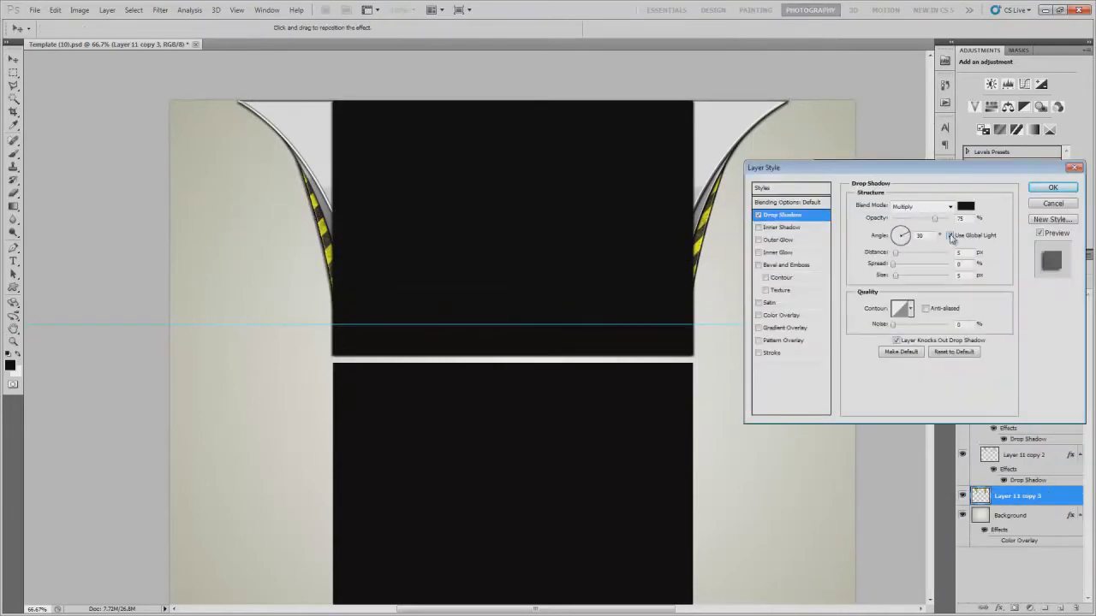
click(1046, 189)
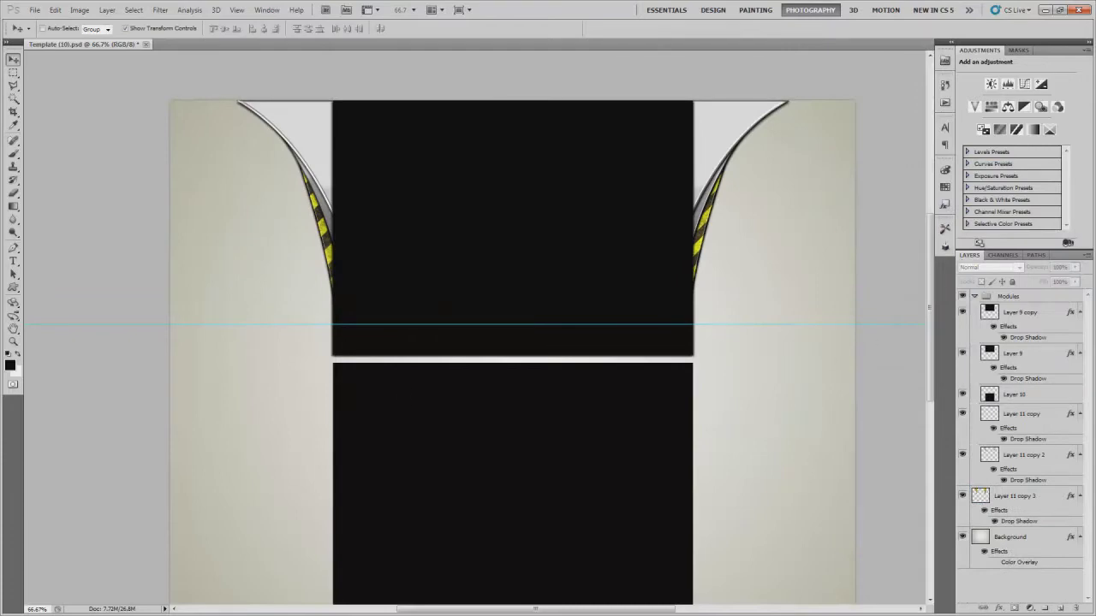
key(Return)
Step: Move the hex-mesh texture layer below Layer 10 and clip it to that layer
drag(1027, 298, 1027, 414)
right_click(1026, 414)
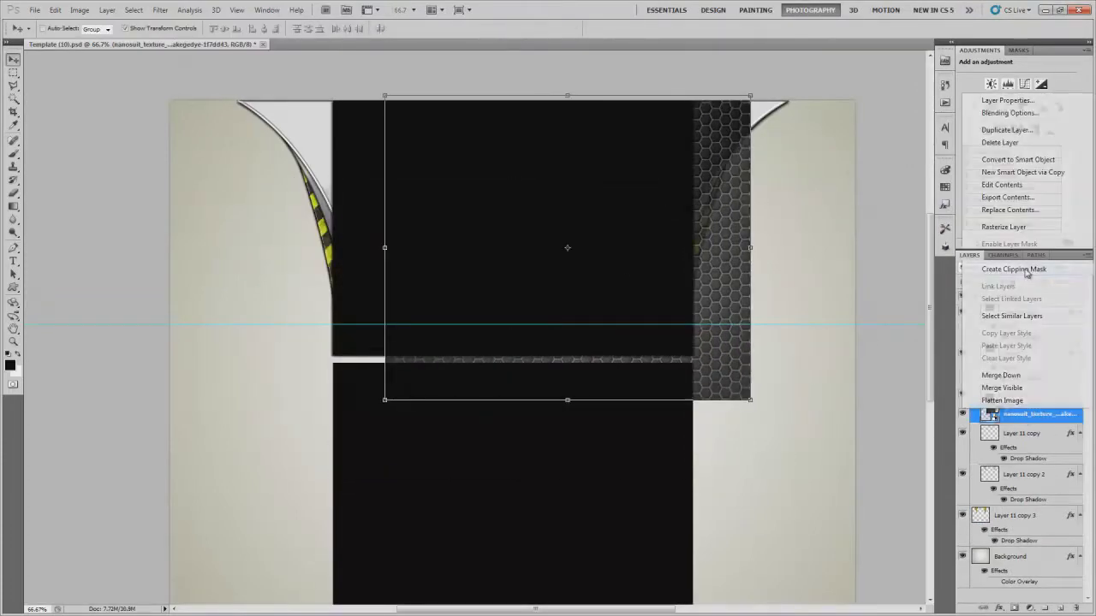
click(1026, 272)
right_click(1026, 420)
key(Escape)
Step: Clip a texture copy over the left arc and change its blend mode
right_click(1026, 420)
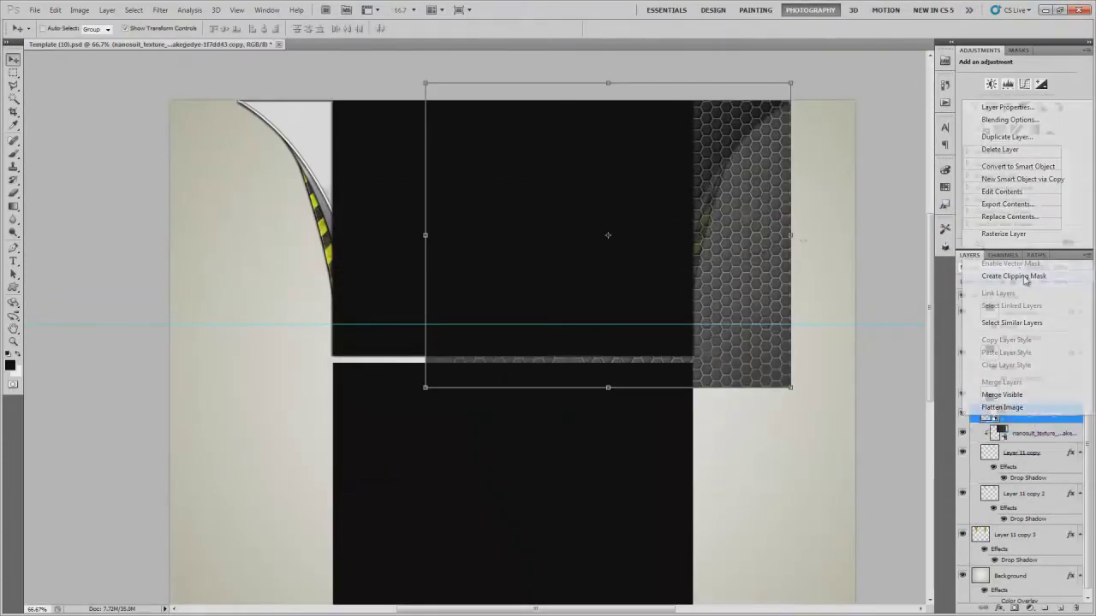
click(1027, 275)
click(1019, 267)
click(1020, 283)
Step: Select the range of Layer 11 stripe copies and combine them
scroll(998, 273, up, 7)
click(1046, 448)
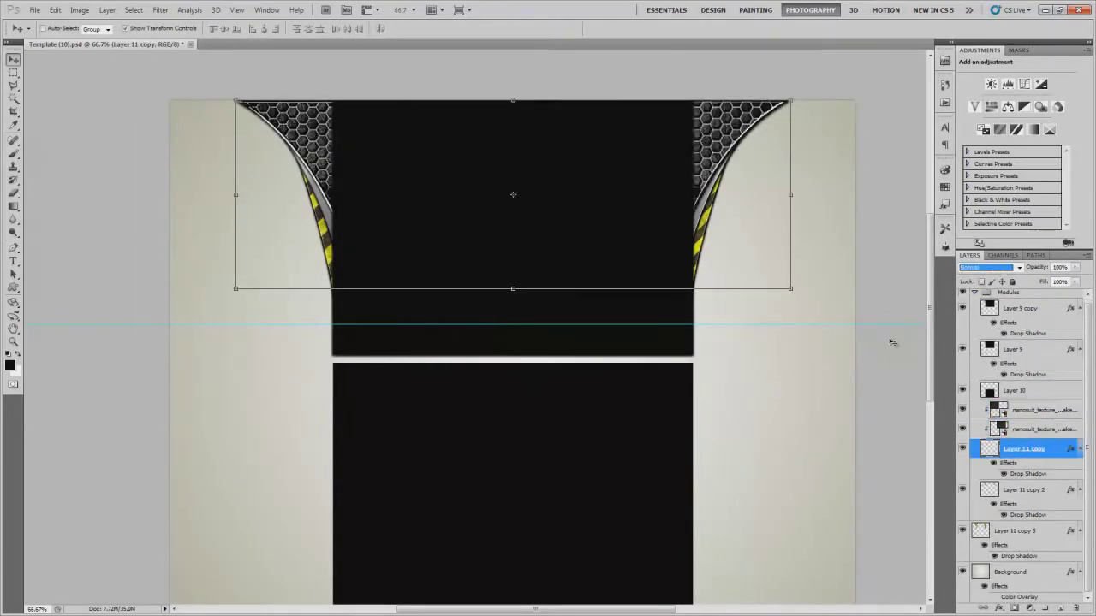
shift+click(1019, 530)
key(Delete)
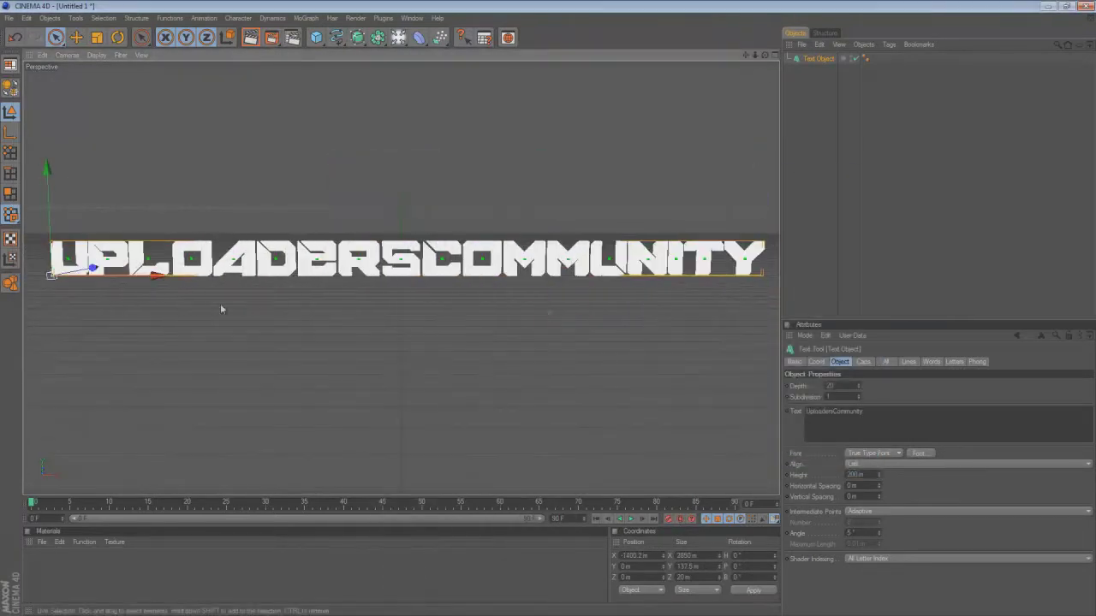
Step: Render the 'Uploaders' and 'Community' text, then group both text objects under a Null with Alt+G
key(ctrl+r)
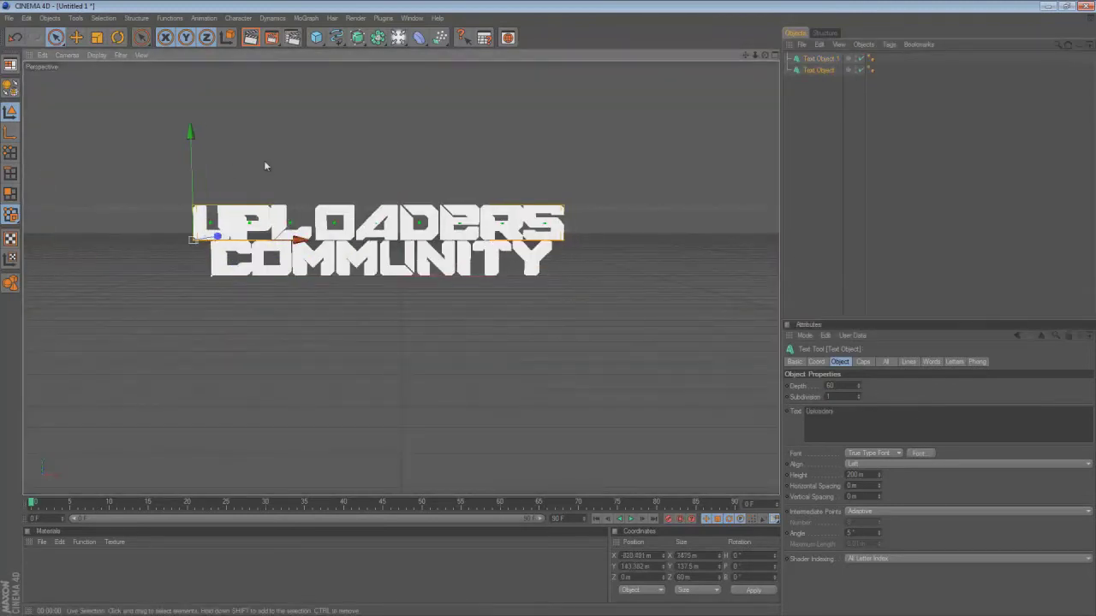
key(ctrl+a)
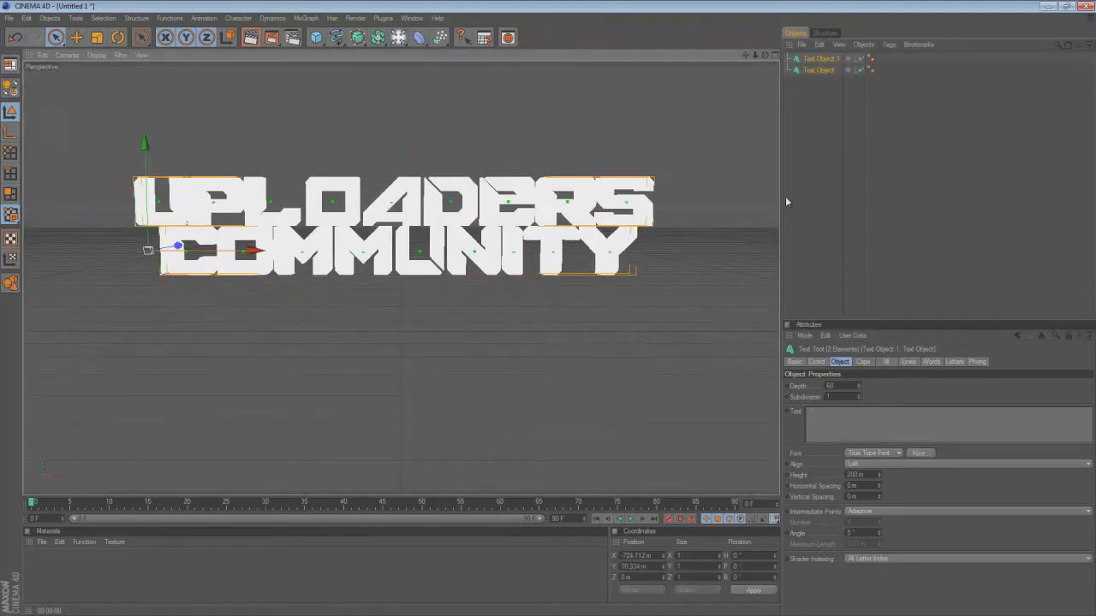
key(alt+g)
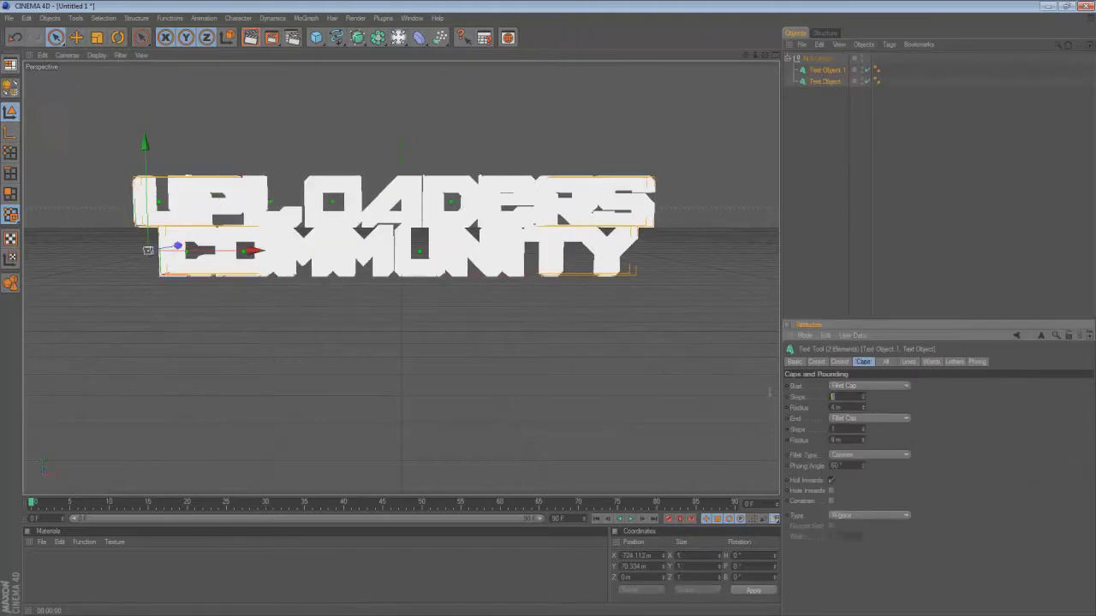
click(408, 277)
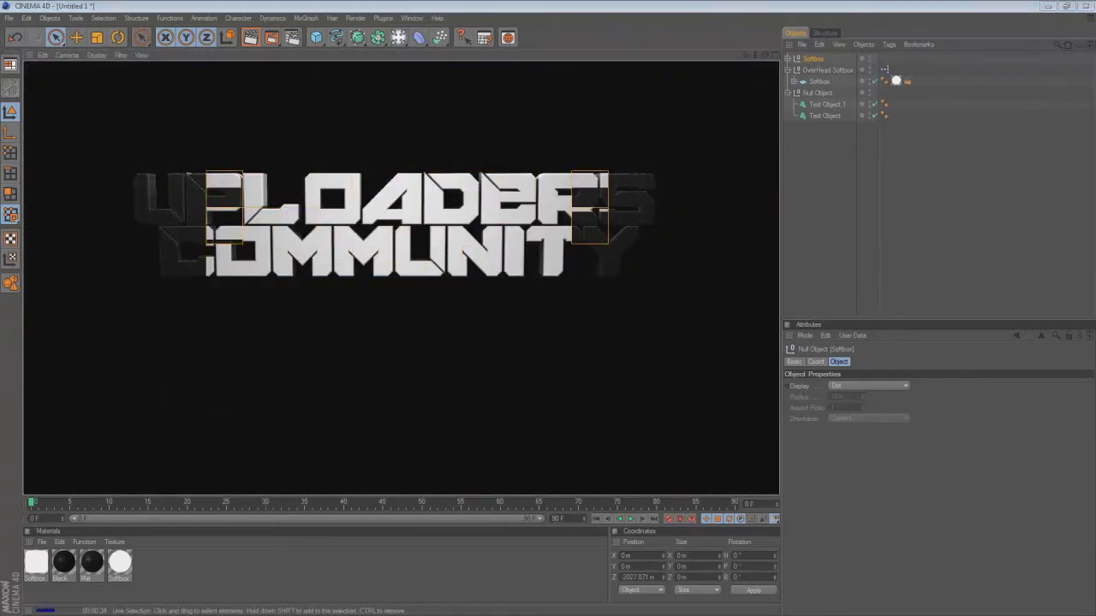
Step: Create a new material 'Mat', drag it onto the Null text group, and render the viewport
click(731, 237)
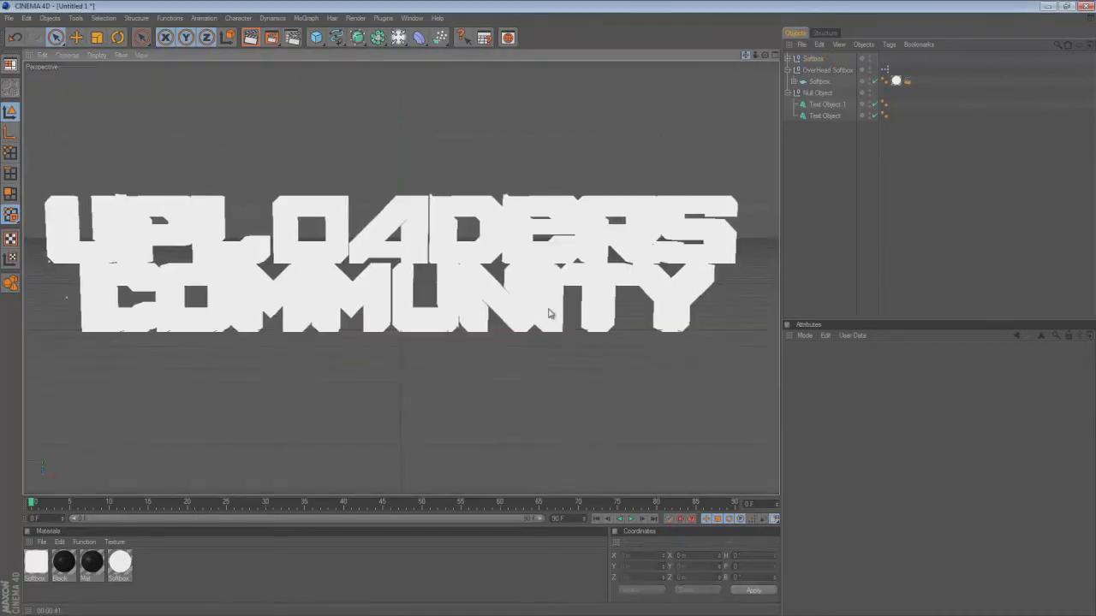
double_click(304, 573)
click(800, 362)
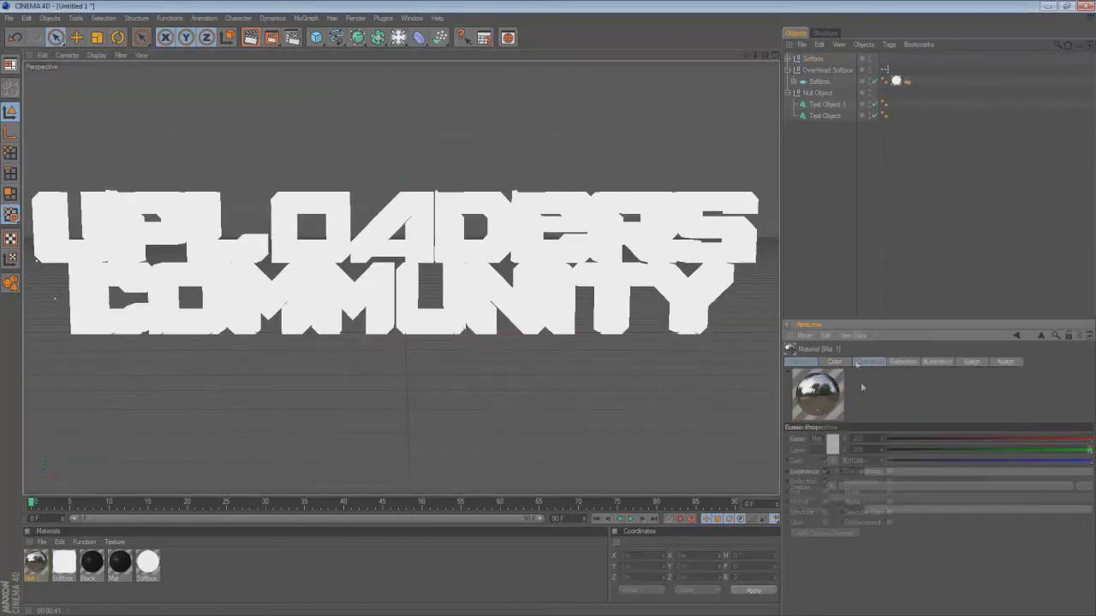
drag(36, 562, 817, 93)
key(ctrl+r)
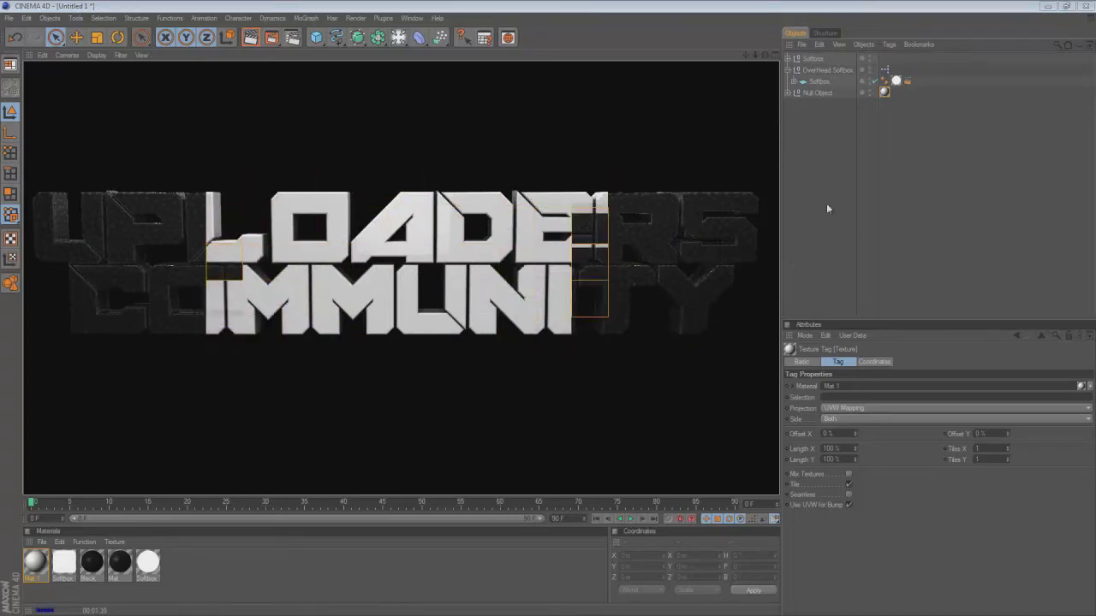
Step: Set Mat 1's colour to blue, then select and scale the softbox light
click(34, 561)
click(832, 444)
click(818, 489)
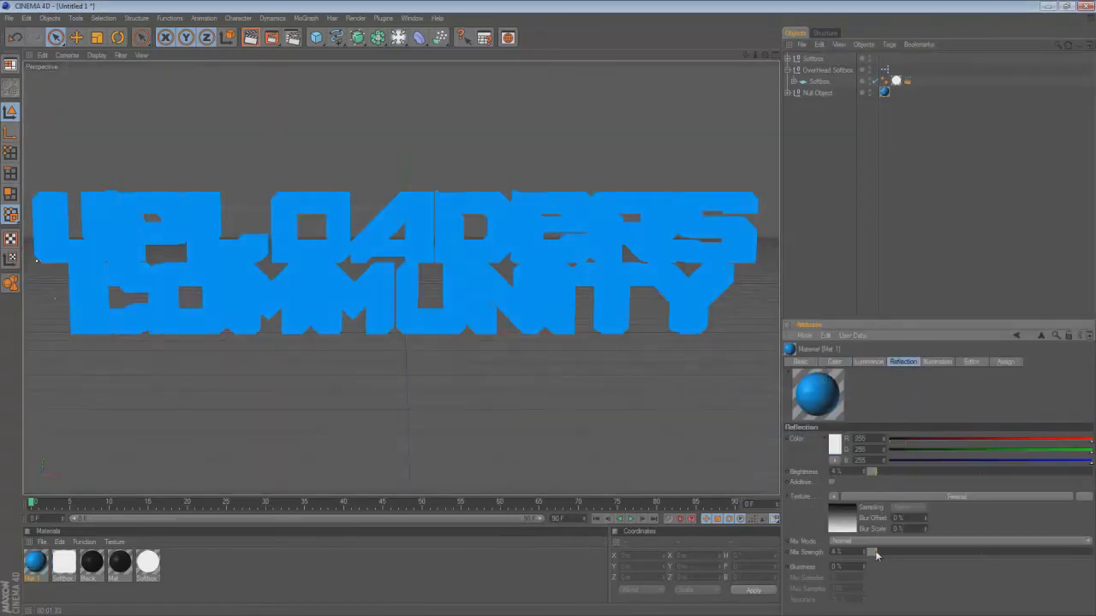
click(536, 331)
key(t)
key(o)
scroll(548, 307, up, 3)
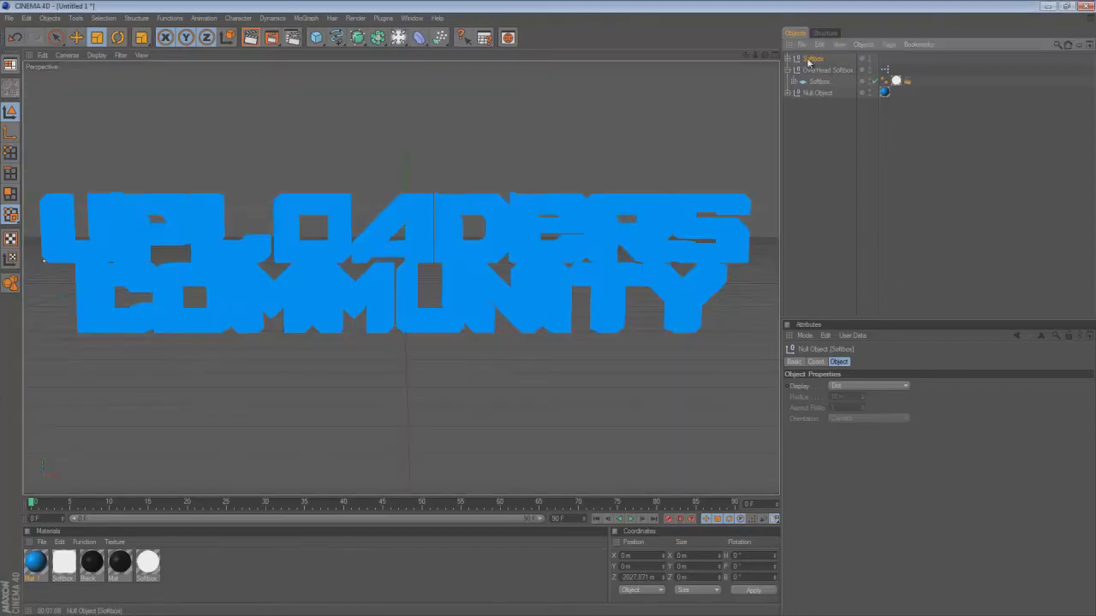
Step: Preview the scene with Ctrl+R and start a full render to the Picture Viewer
key(ctrl+r)
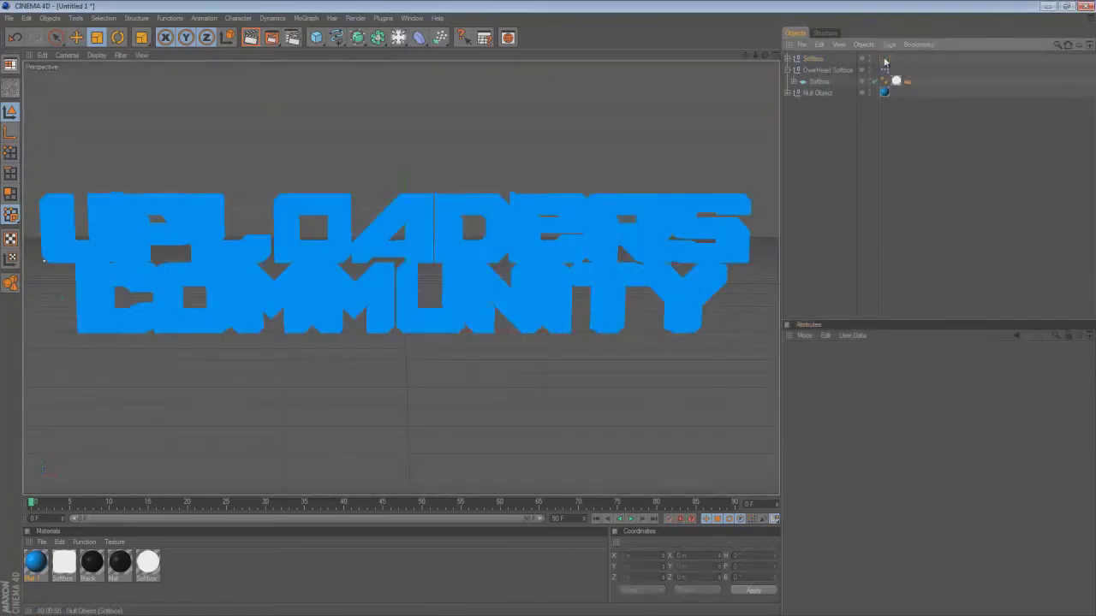
key(o)
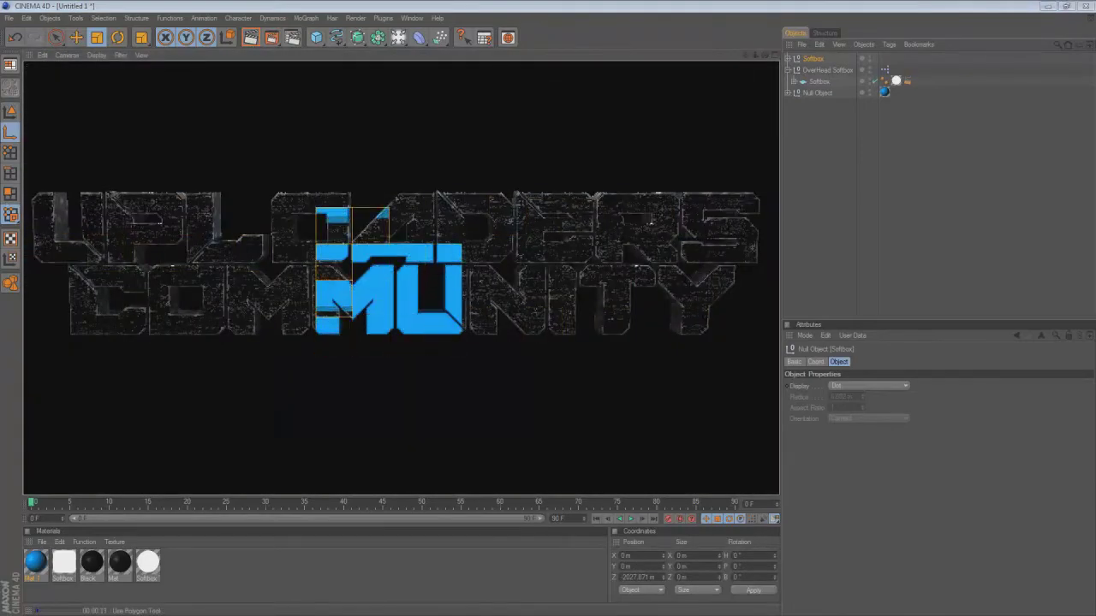
click(828, 180)
key(shift+r)
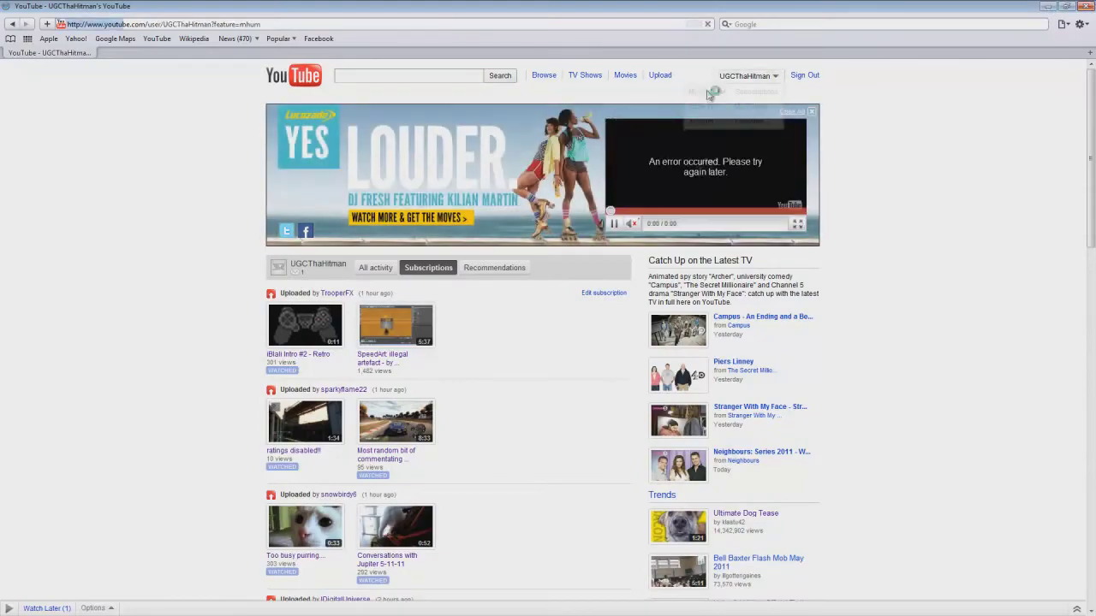
Step: Scroll down through the YouTube channel page
scroll(1018, 285, down, 5)
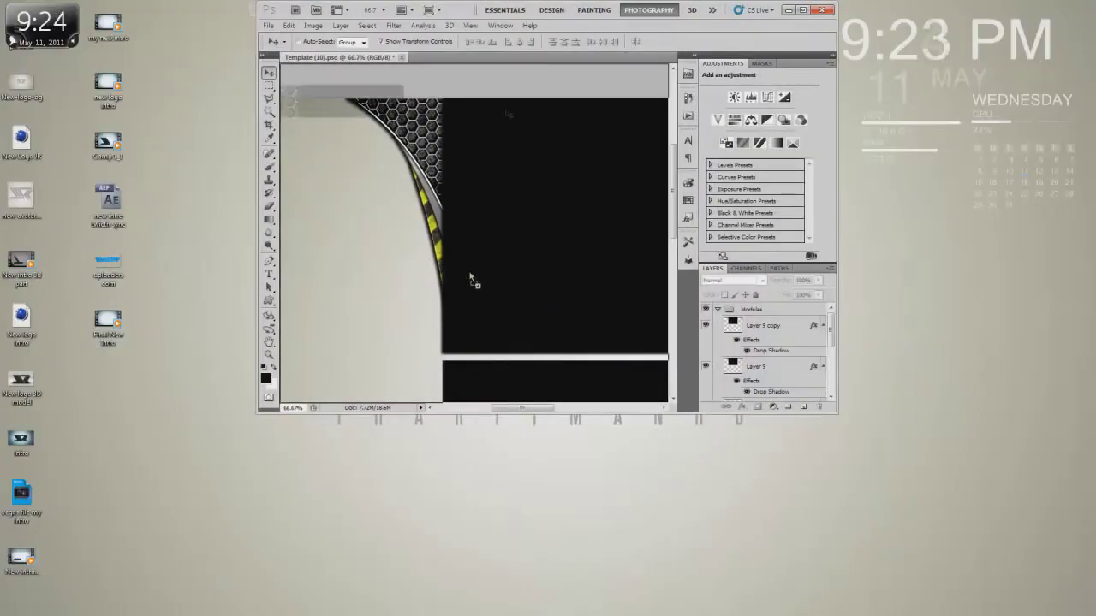
Step: Shrink the Uploaders Community text and rotate it to follow the left chrome curve
key(ctrl+t)
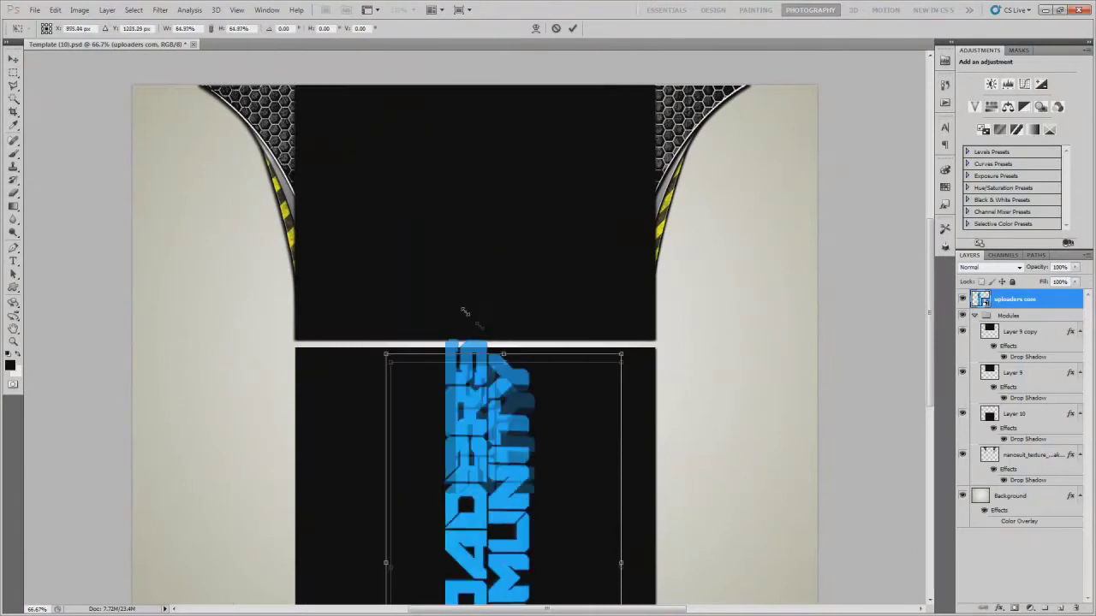
drag(436, 255, 247, 223)
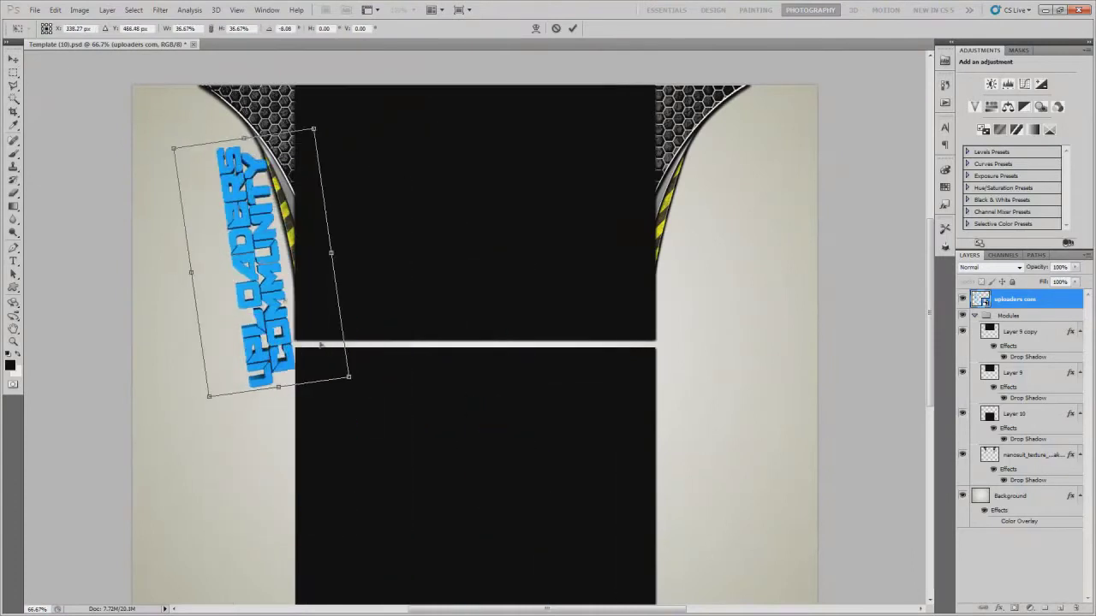
drag(1014, 298, 1023, 490)
Step: Select the Background layer, sample a colour with the eyedropper, and zoom out to the whole document
click(1010, 495)
key(i)
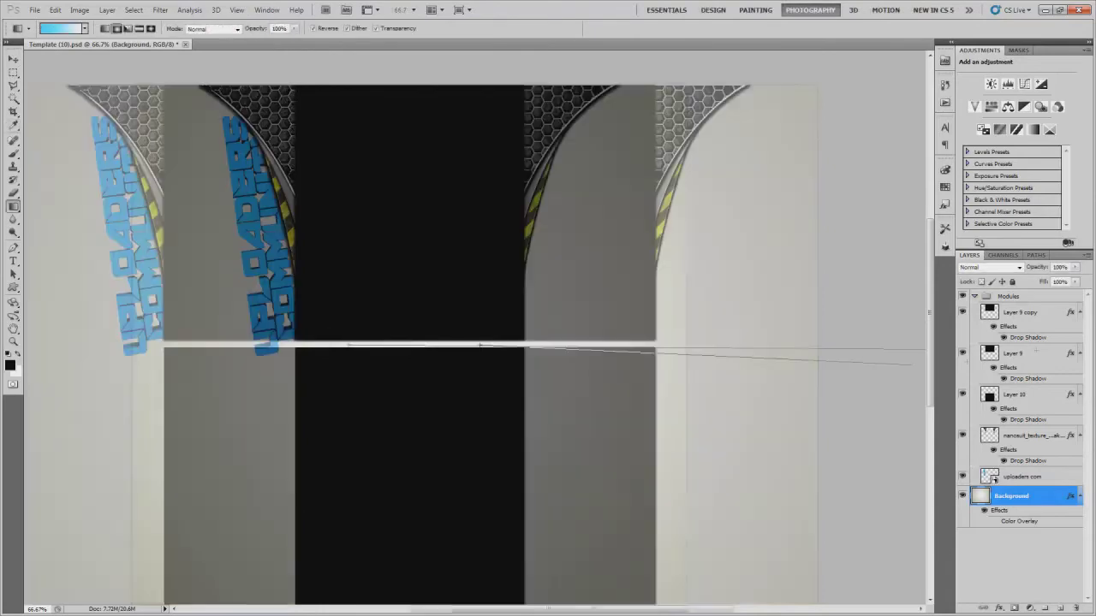
key(ctrl+minus)
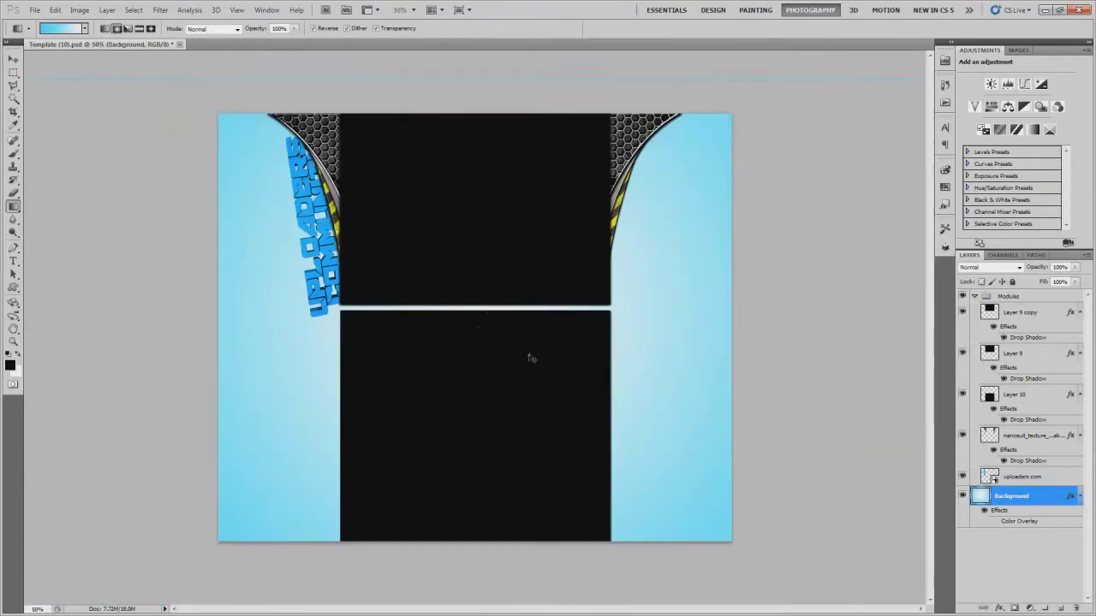
key(ctrl+minus)
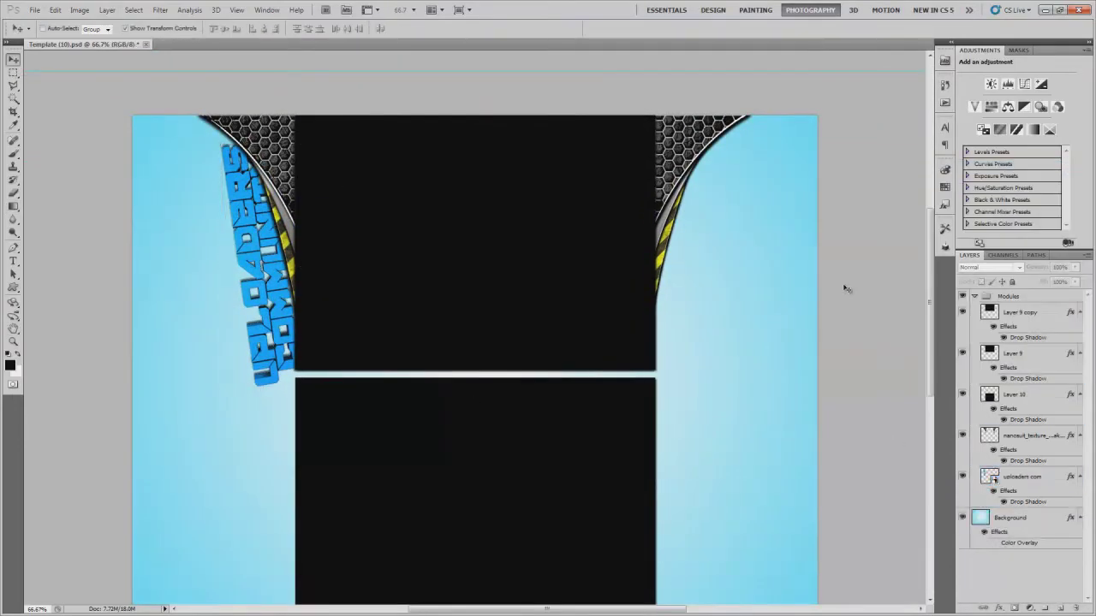
Step: Add a new empty Layer 11 above the Uploaders Community text layer
scroll(847, 286, down, 1)
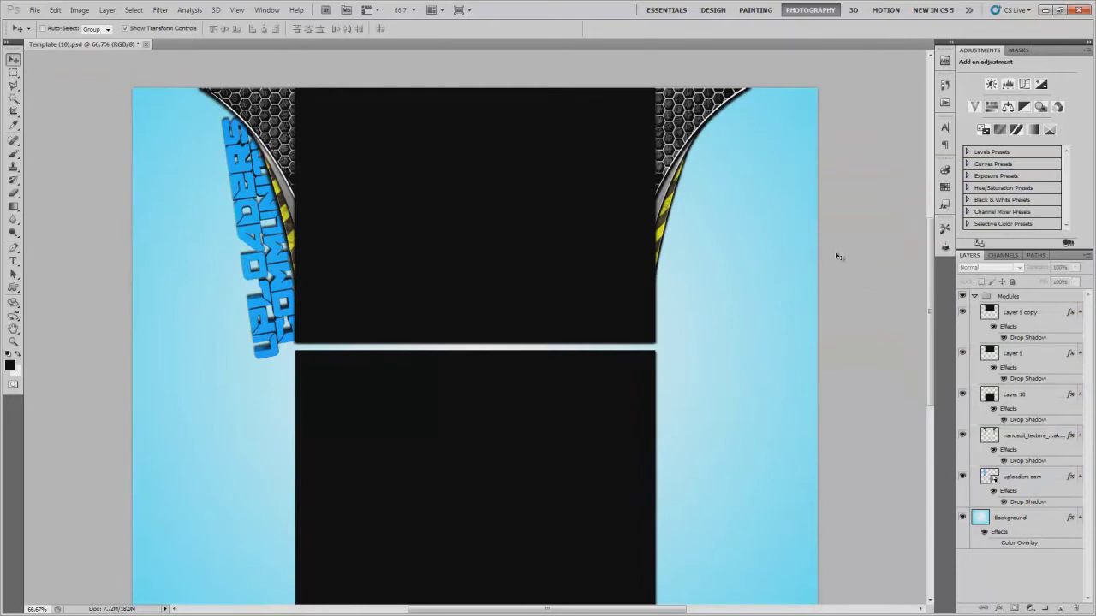
scroll(475, 342, down, 1)
click(1023, 476)
key(ctrl+shift+alt+n)
key(b)
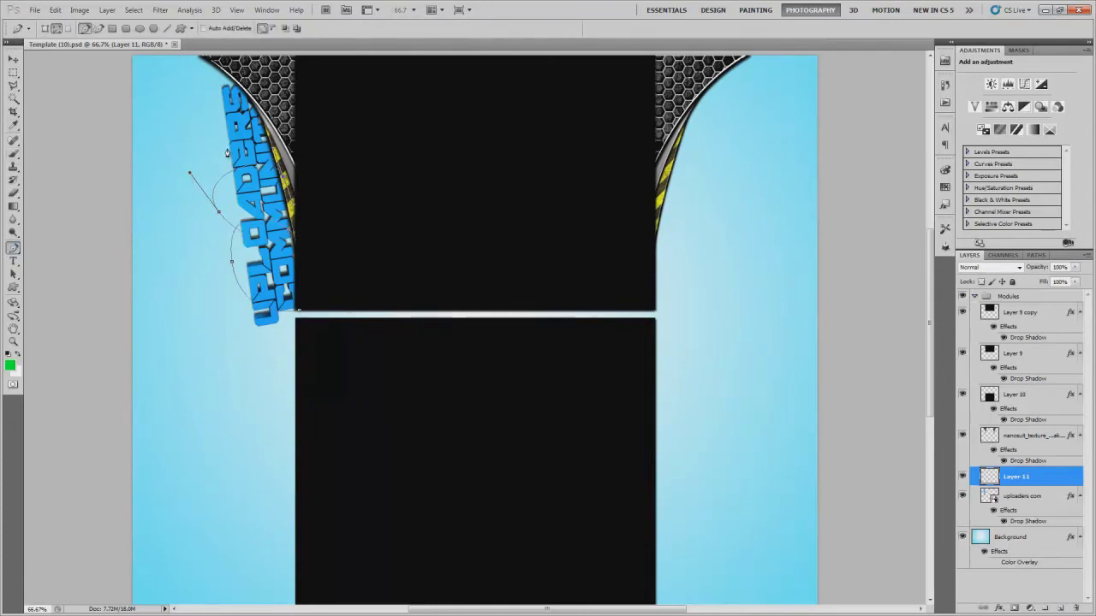
Step: Stroke the drawn path with green paint on Layer 11 and try a layer effect on it
right_click(282, 104)
click(317, 200)
double_click(1048, 476)
click(807, 242)
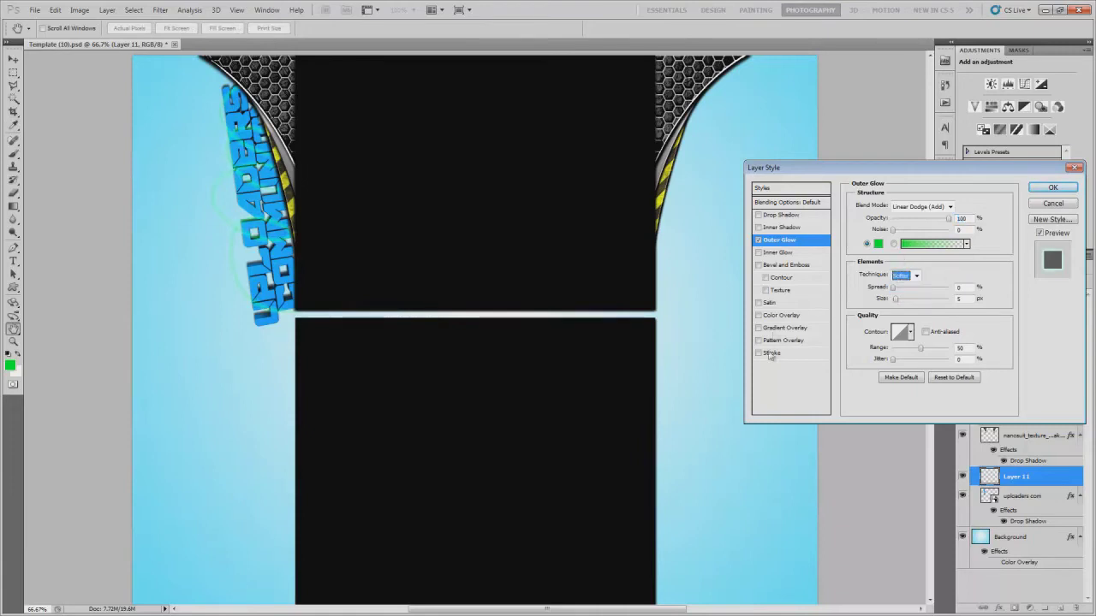
click(781, 314)
key(Return)
click(13, 157)
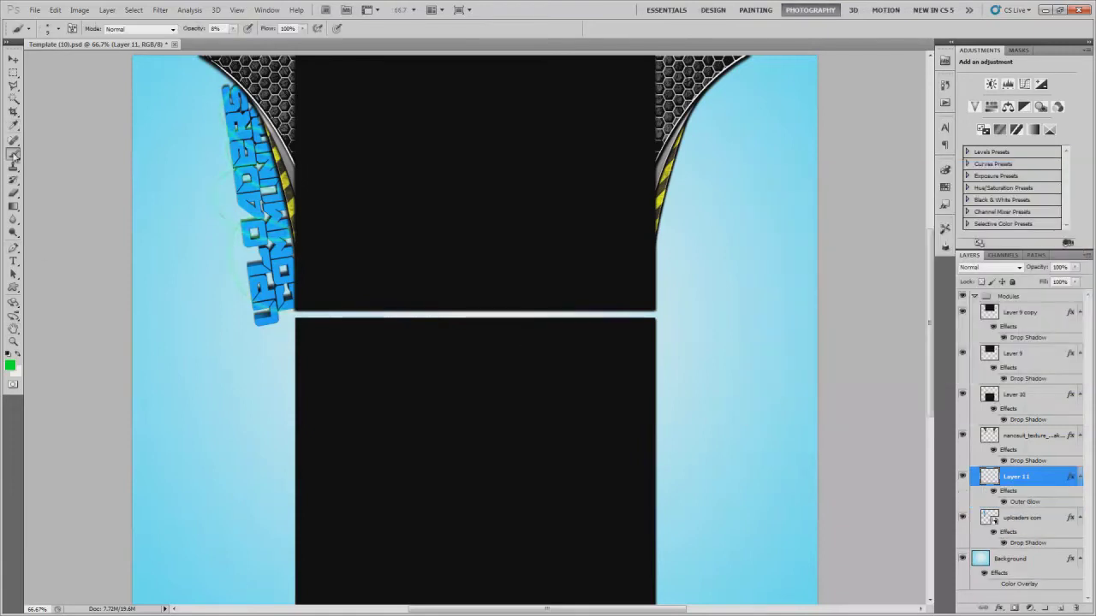
key(Return)
Step: Stroke the path around the text in green again and zoom to inspect the loops
right_click(257, 209)
click(283, 221)
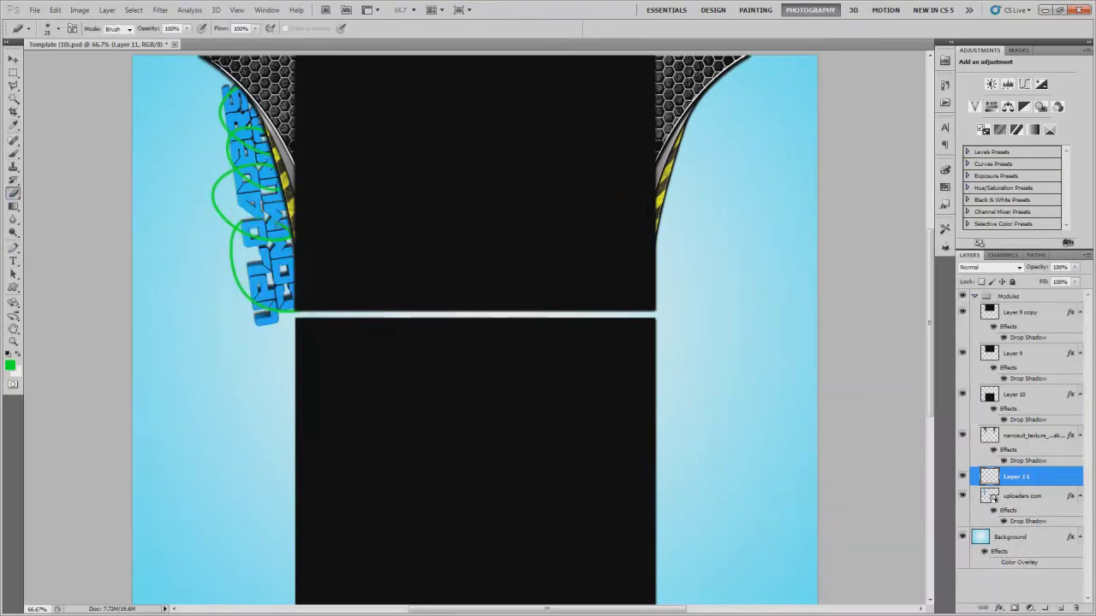
key(ctrl+equal)
key(ctrl+equal)
scroll(206, 430, left, 5)
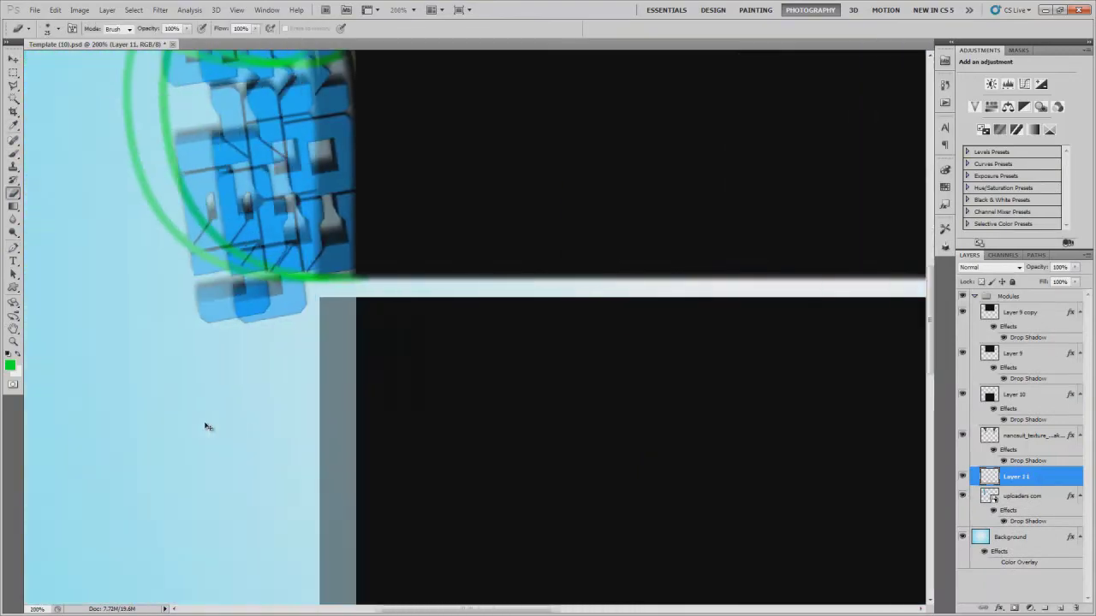
scroll(263, 328, up, 5)
scroll(316, 288, up, 1)
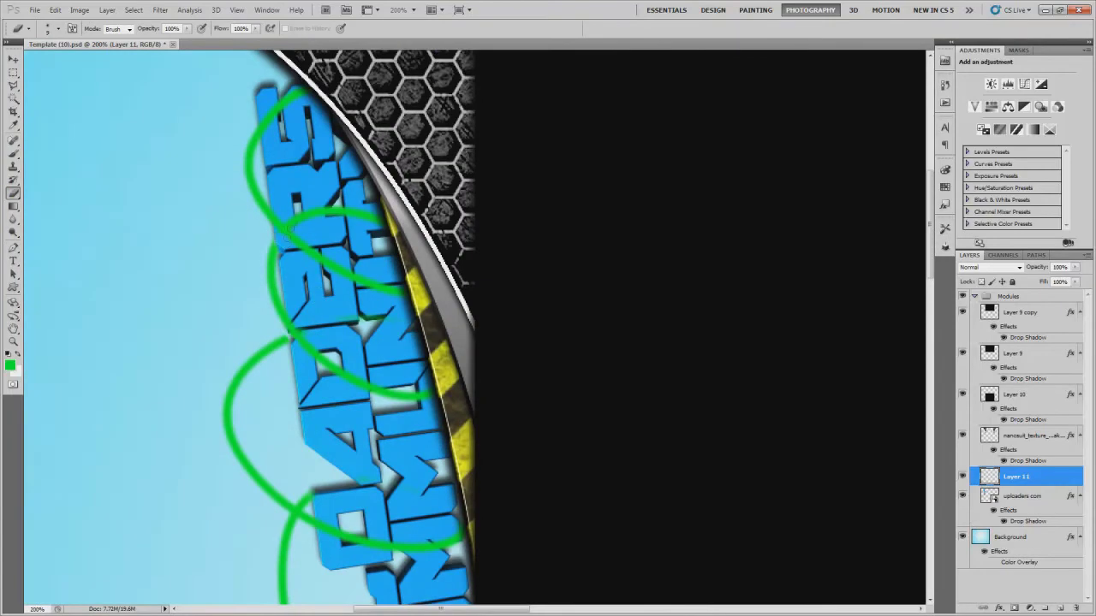
key(ctrl+minus)
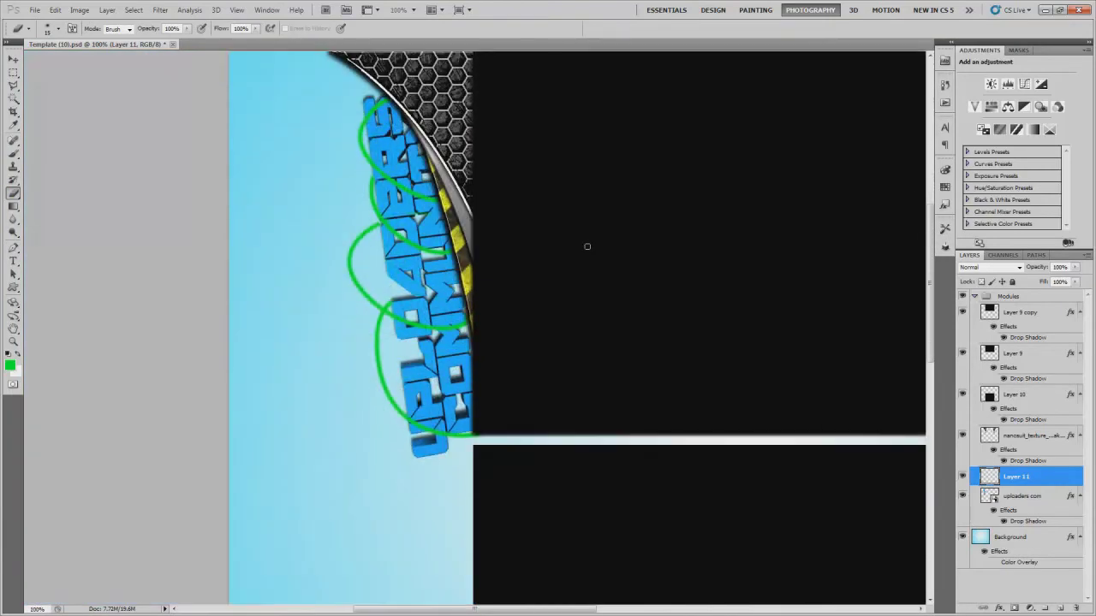
Step: Set Layer 11's blend mode to Color Dodge so the green loops fade into swirls
double_click(1043, 476)
key(Escape)
click(1000, 267)
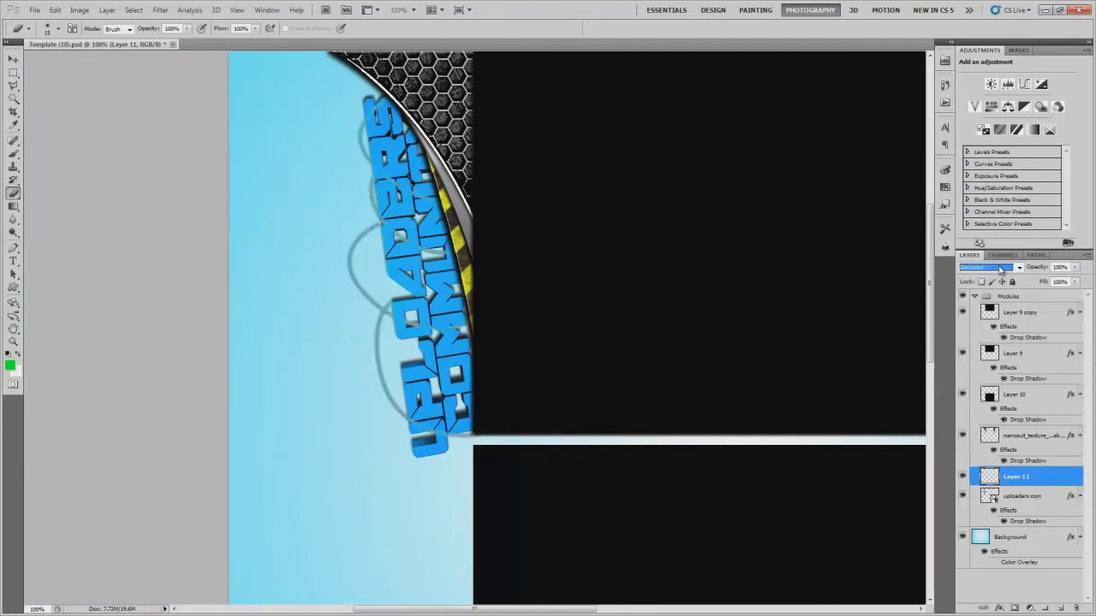
key(ctrl+minus)
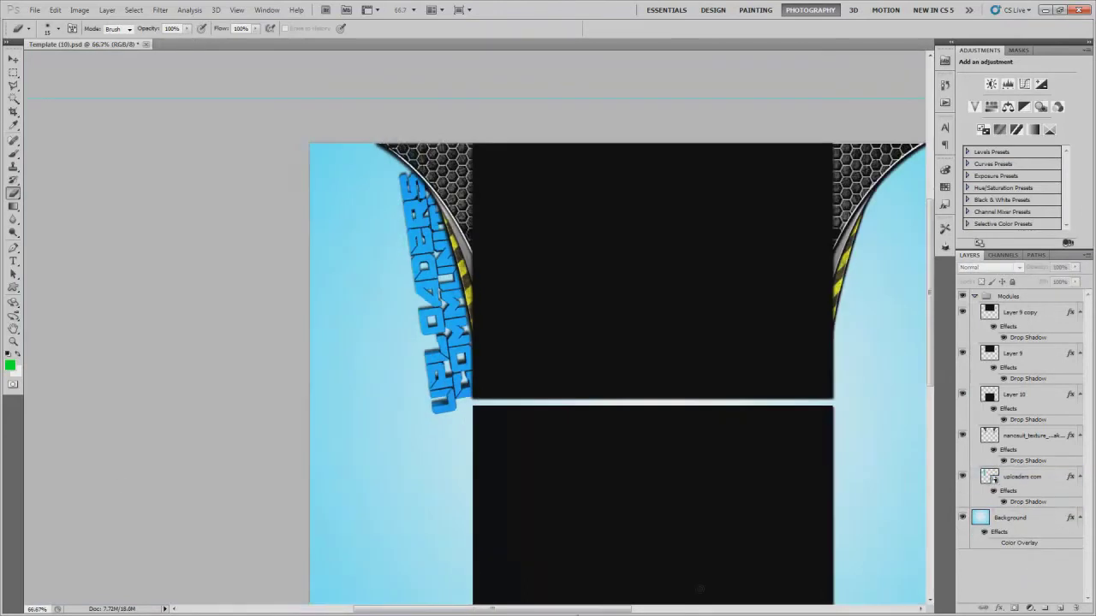
Step: Move Layer 11 above Background and draw a chrome-styled line across the gap between panels
mouse_move(1034, 476)
mouse_down()
mouse_move(1046, 480)
mouse_move(1046, 524)
mouse_up()
key(u)
click(227, 28)
drag(630, 322, 652, 339)
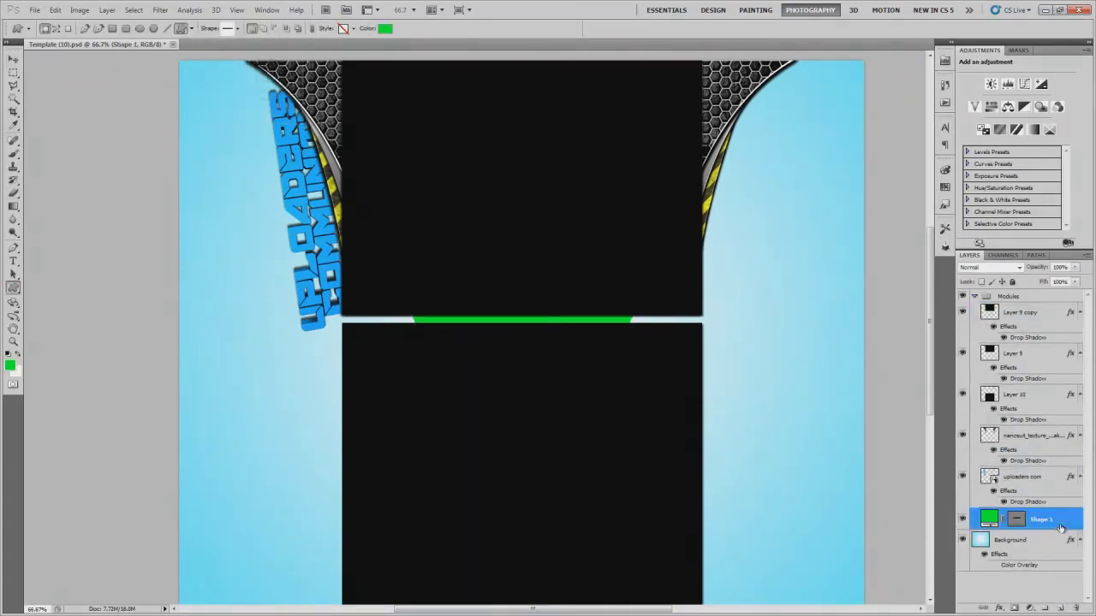
click(944, 204)
click(874, 200)
key(ctrl+alt+z)
key(ctrl+alt+z)
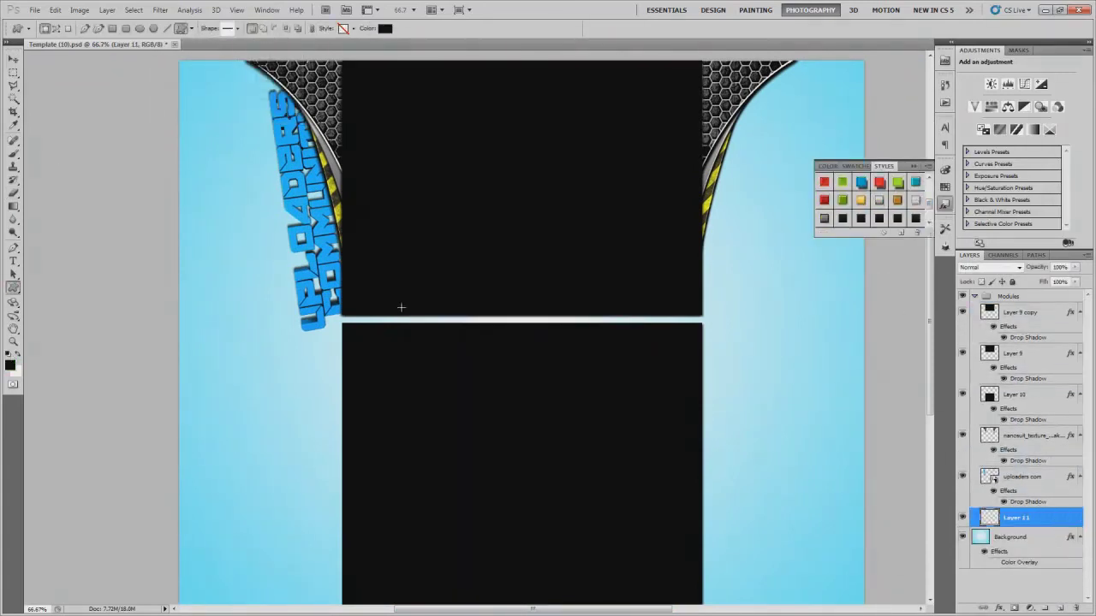
key(ctrl+shift+z)
key(ctrl+shift+z)
Step: Adjust the chrome line's layer style and bring up the Pictures library
double_click(1027, 523)
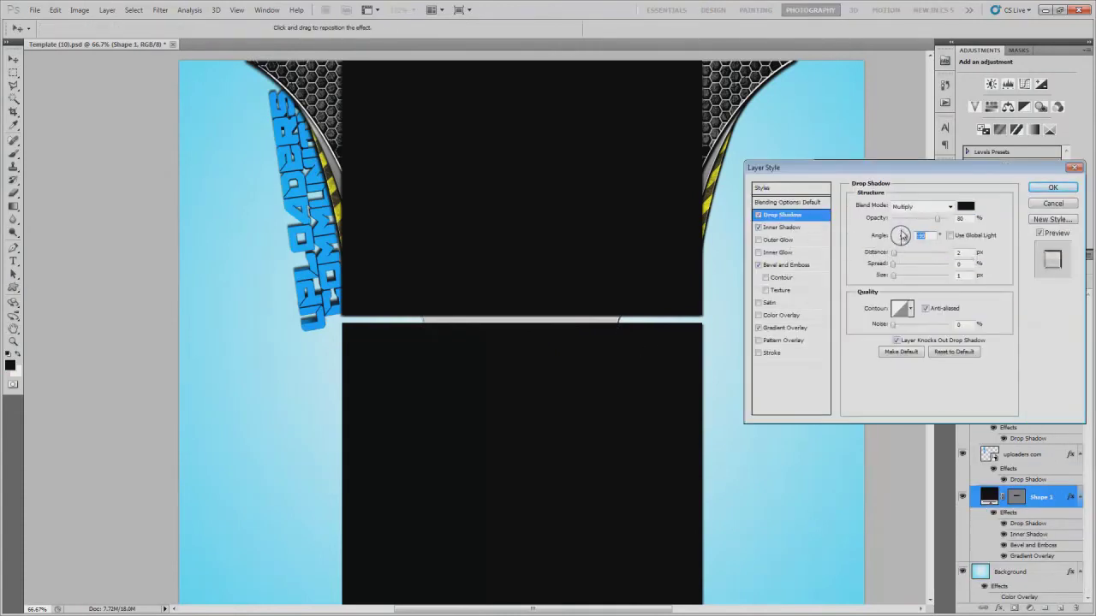
key(Down)
key(Down)
key(Down)
key(Down)
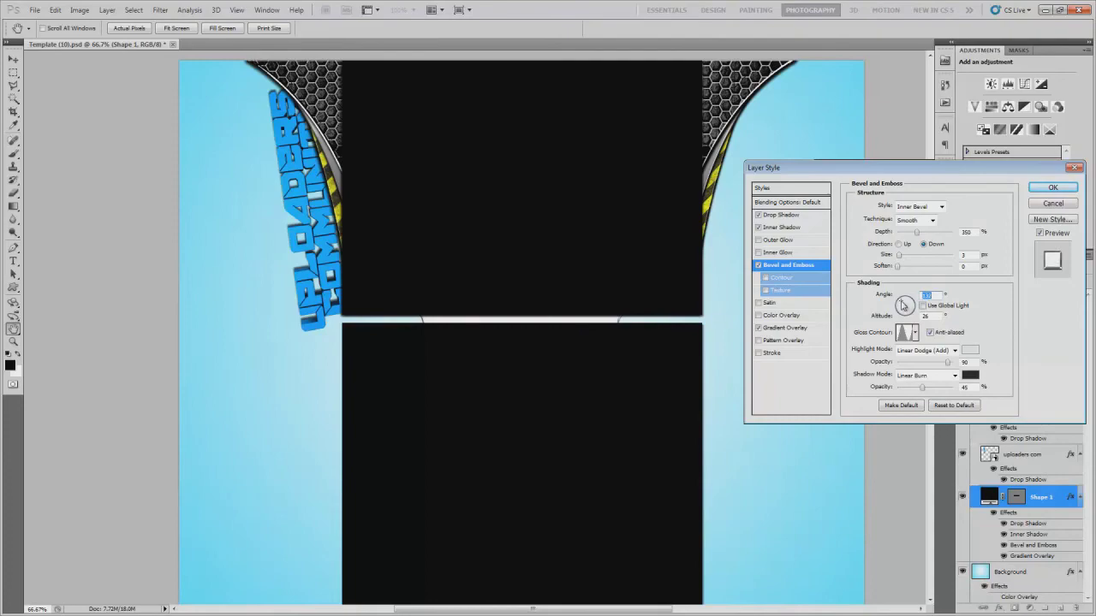
key(Return)
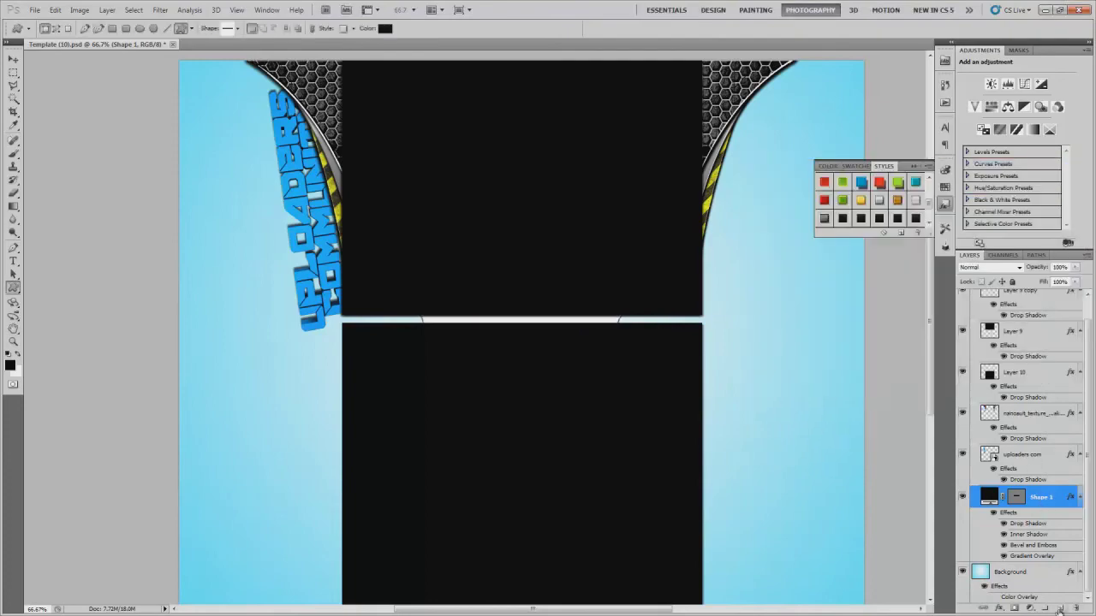
key(ctrl+o)
scroll(602, 343, down, 2)
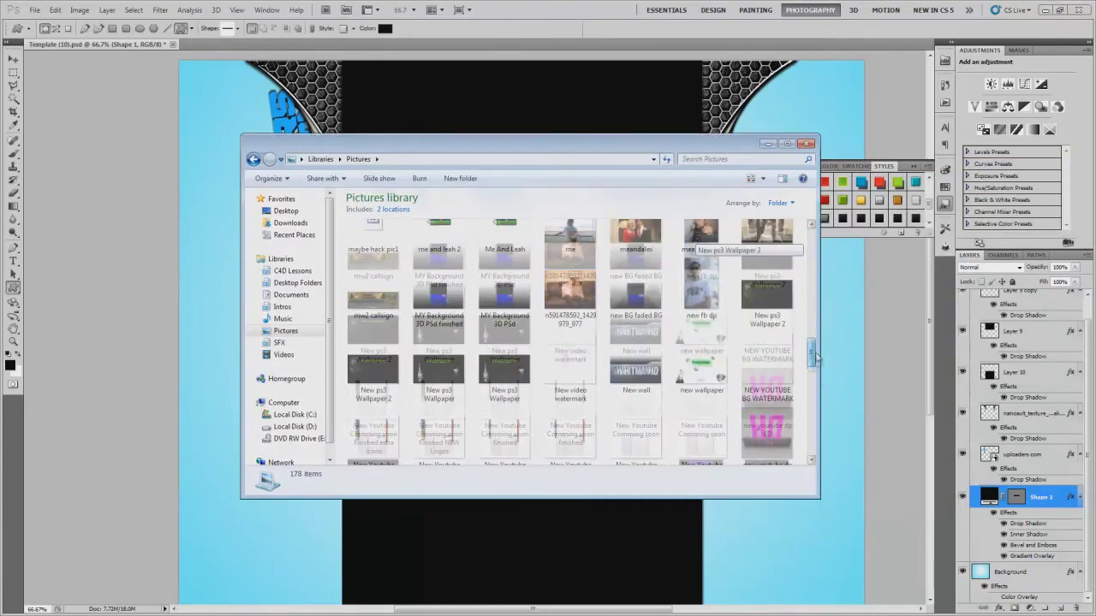
Step: Place the watermark image on the center bar and move its layer above Layer 10
double_click(602, 355)
click(600, 354)
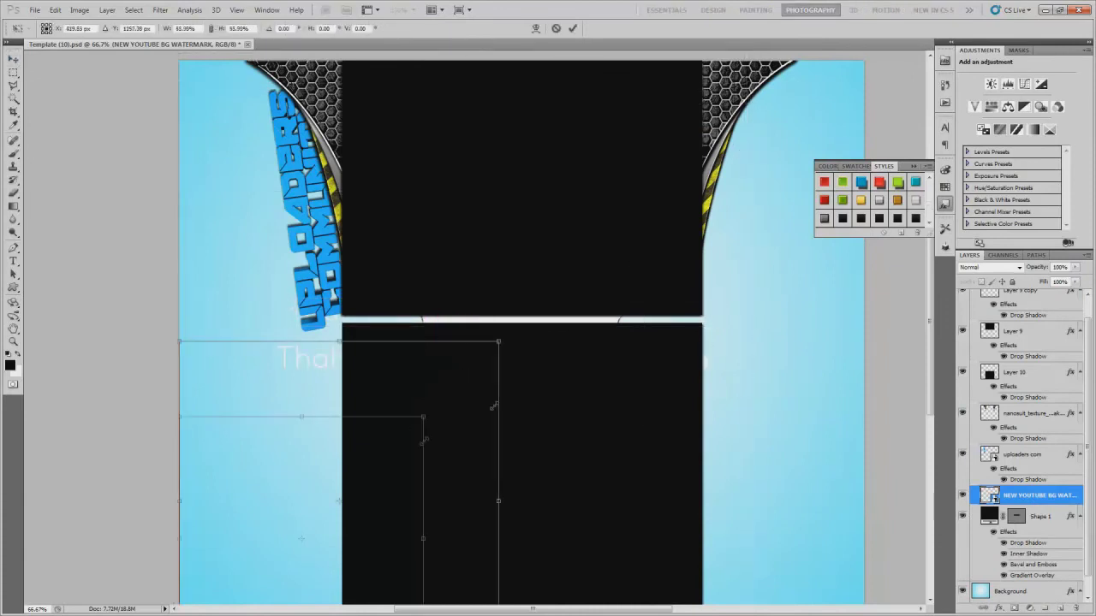
drag(518, 341, 549, 306)
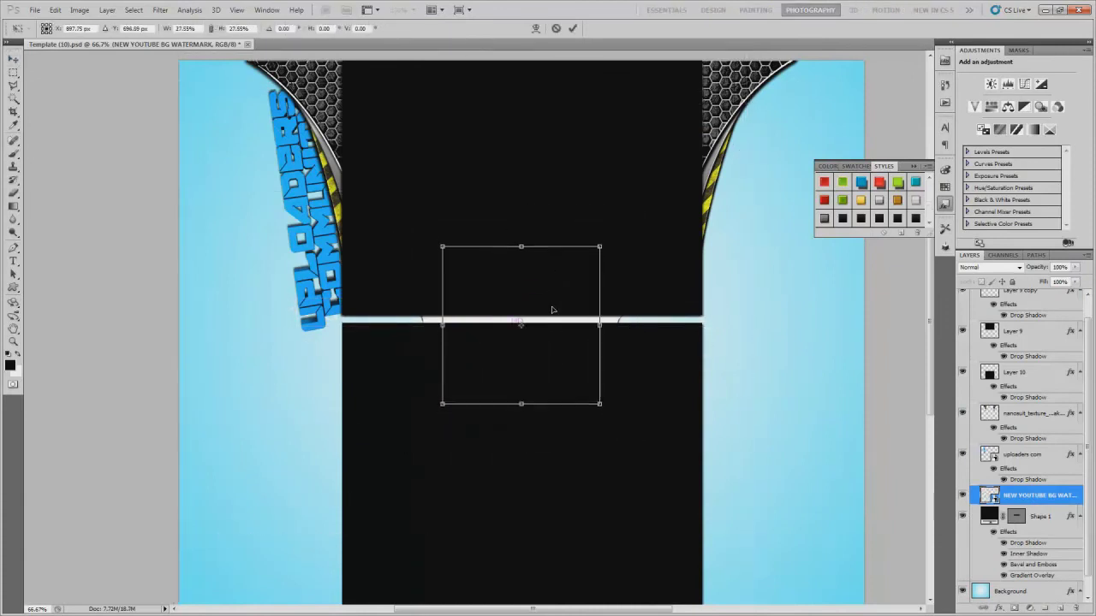
key(Return)
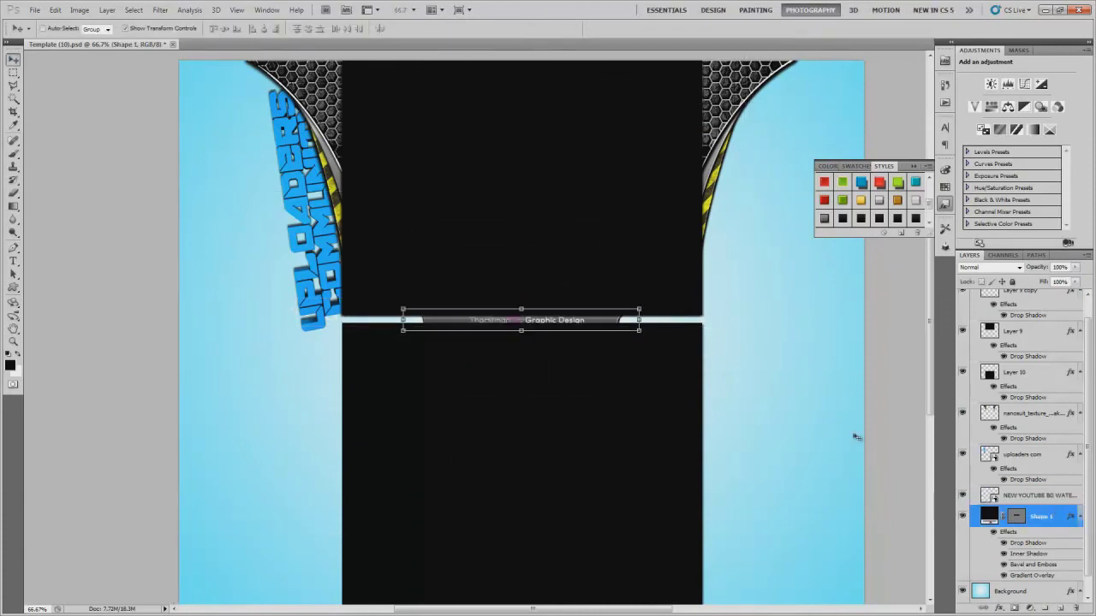
drag(1036, 494, 1036, 362)
Step: Open Shape 1's Layer Style to review the chrome bar's shadow settings
click(1027, 573)
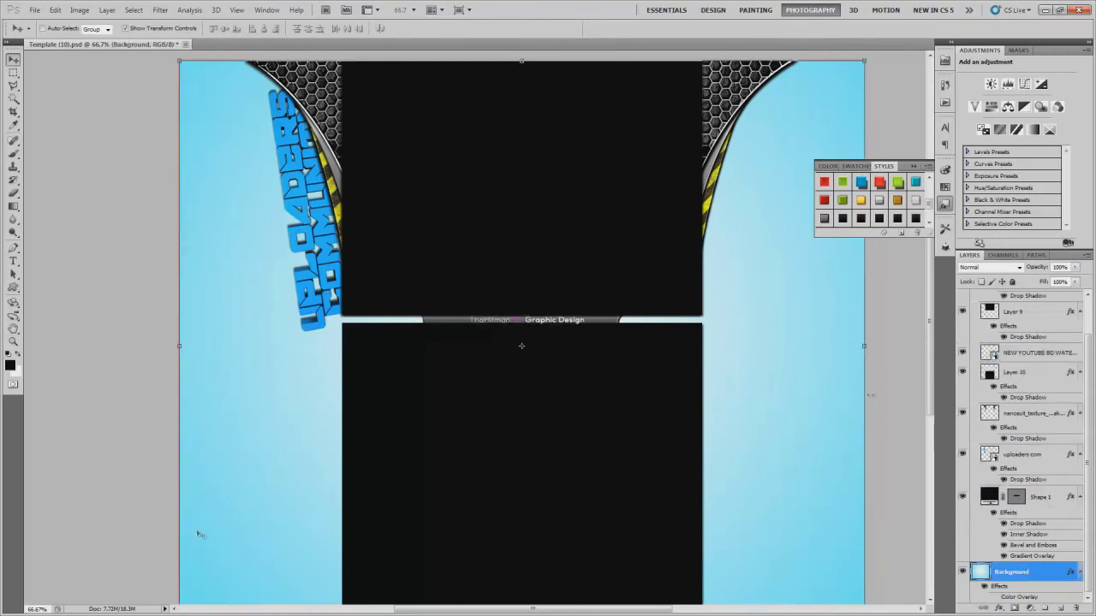
double_click(1027, 523)
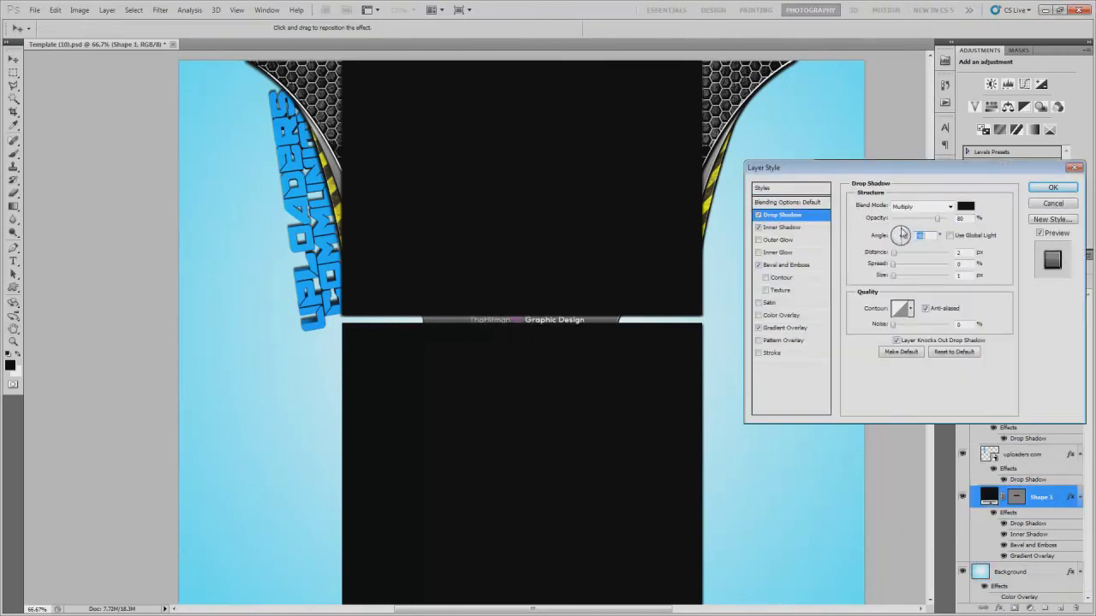
click(784, 227)
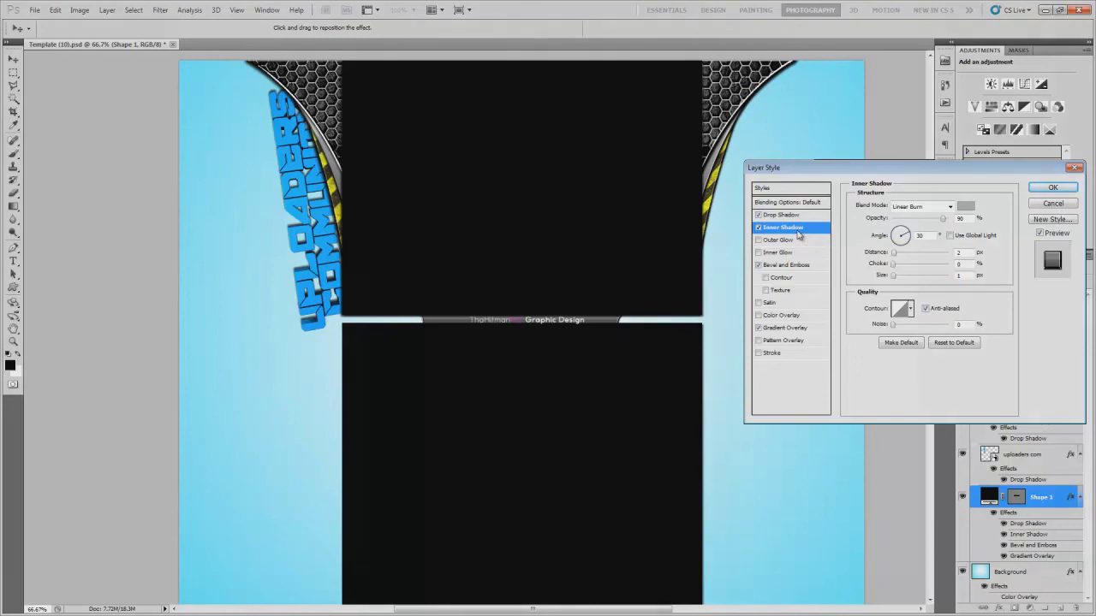